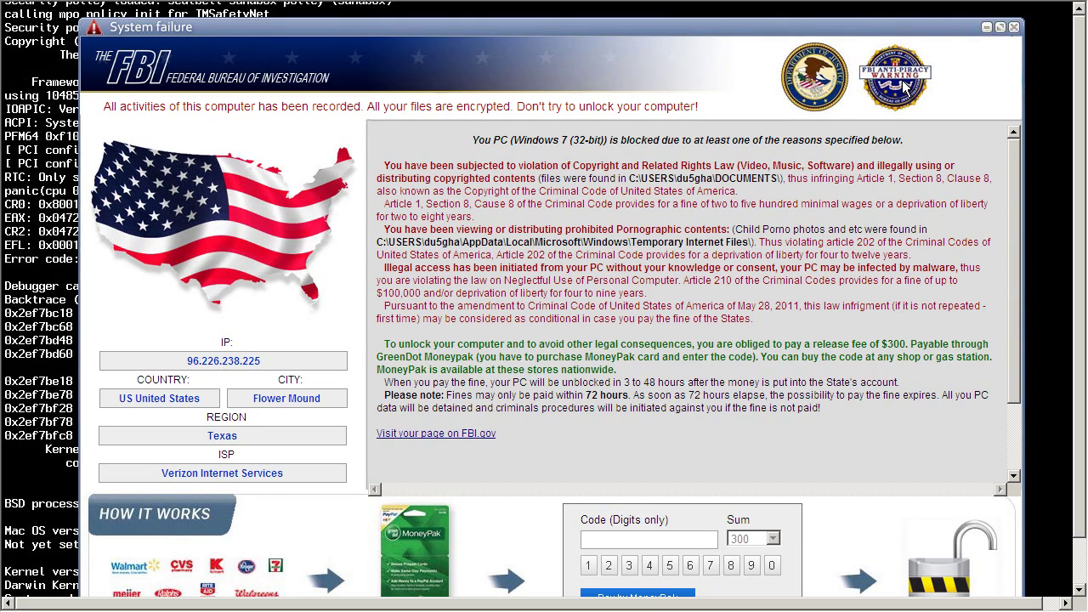
Read the FBI ransom notice, highlighting the AppData file path and the fines and prison-term lines.
scroll(589, 303, "down", 2)
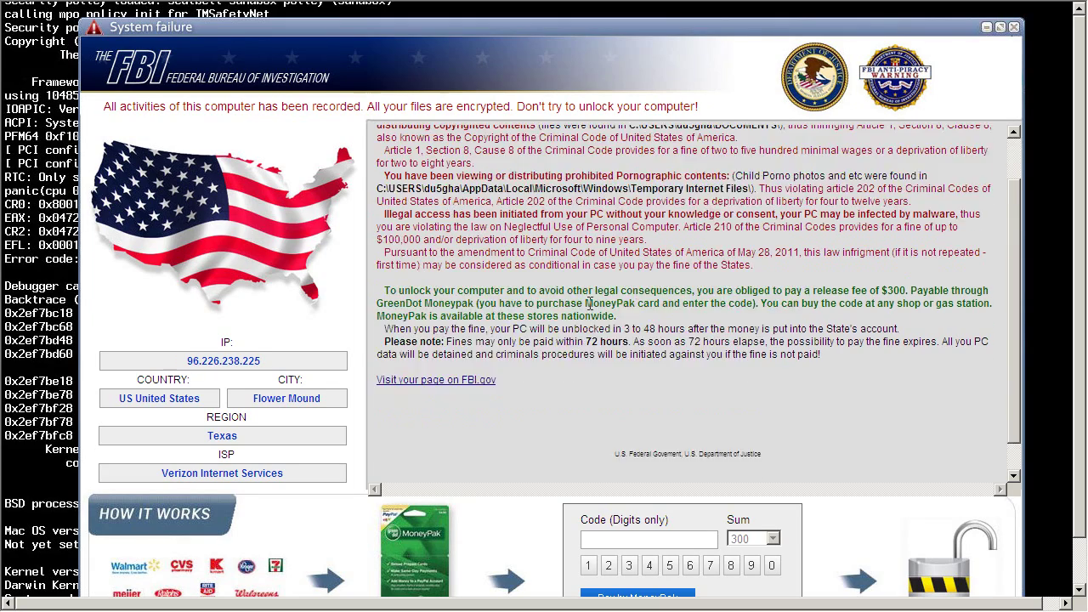
scroll(589, 303, "up", 2)
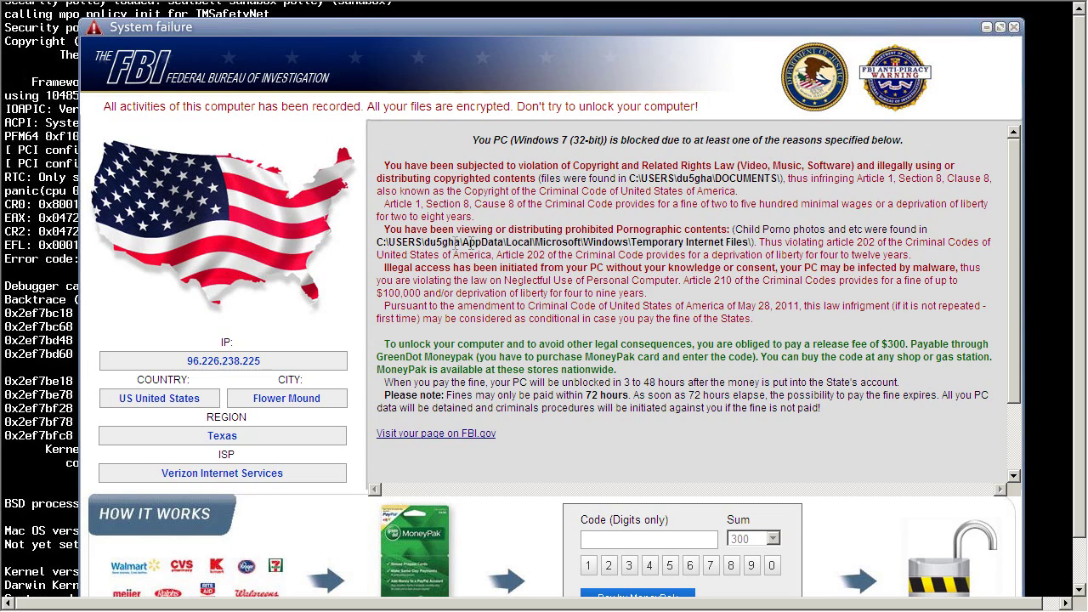
double_click(460, 242)
left_click(702, 244)
left_click_drag(530, 282, 542, 282)
left_click_drag(441, 293, 660, 294)
left_click(661, 294)
Highlight the notice heading phrase 'Don't try to unlock your'.
scroll(498, 346, "down", 4)
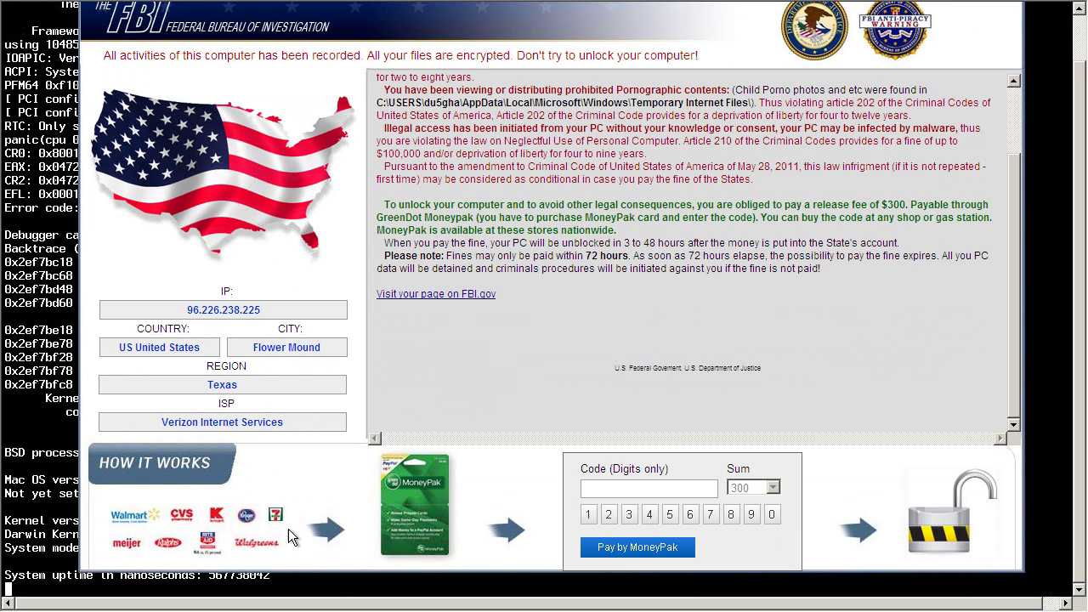
scroll(419, 379, "up", 1)
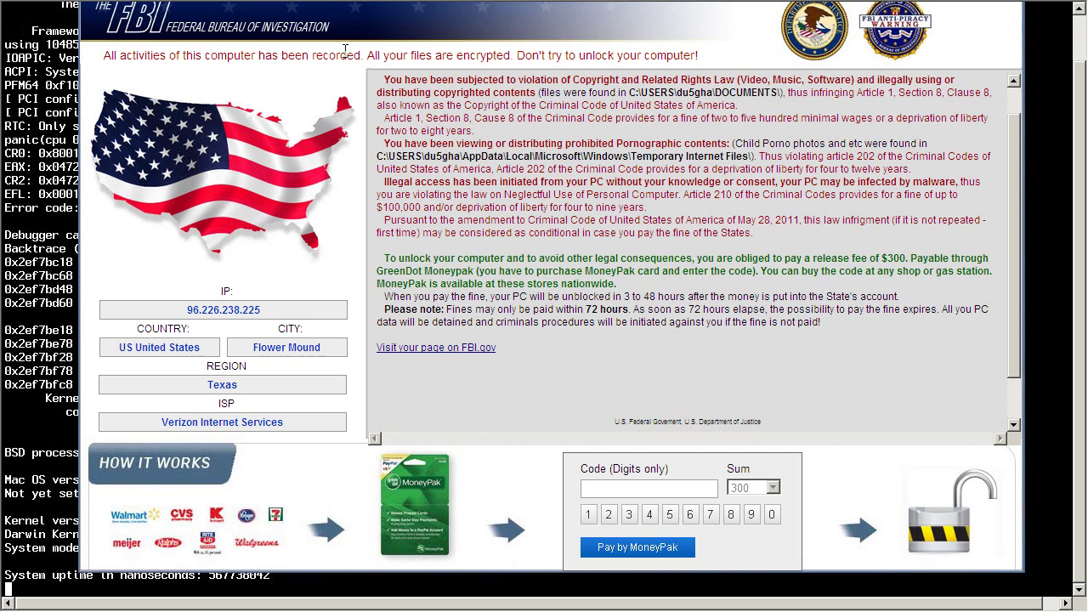
left_click_drag(517, 56, 644, 61)
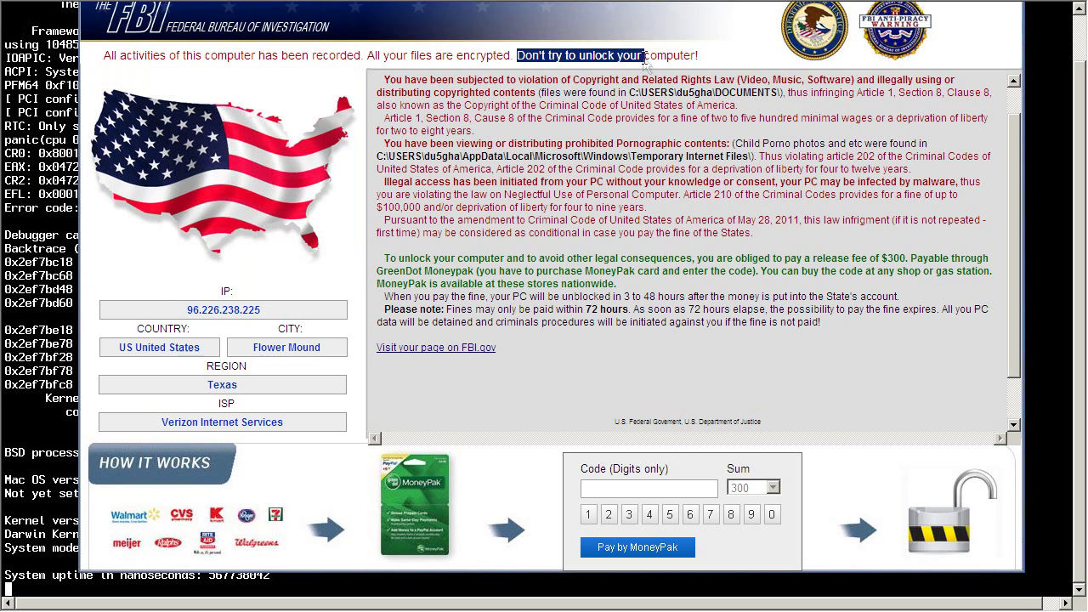
left_click(645, 62)
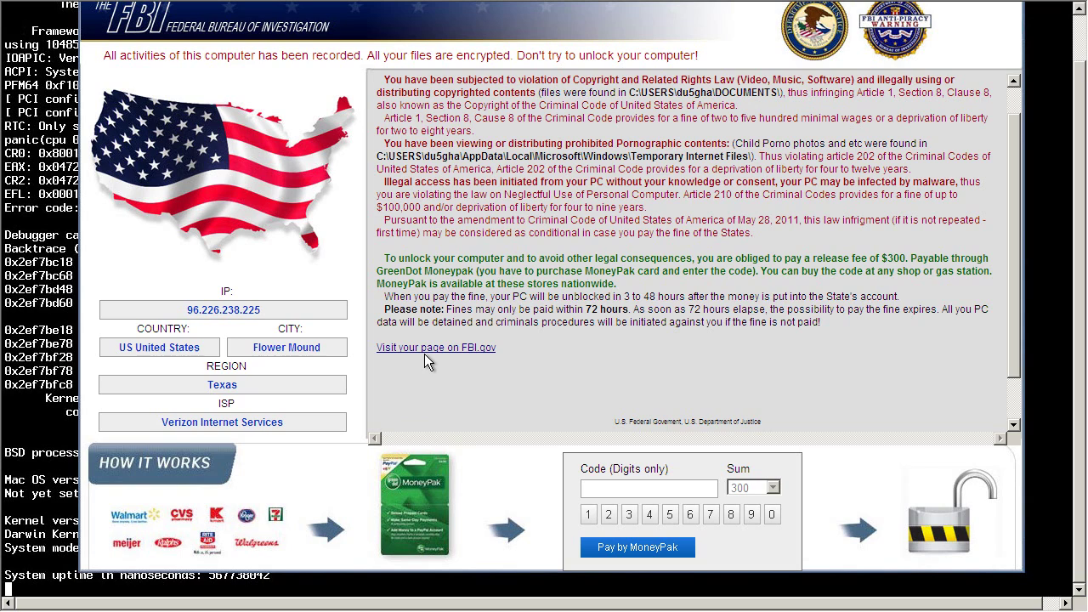
Follow the 'Visit your page on FBI.gov' link, then close the fake FBI Internet Wanted page.
scroll(433, 361, "down", 2)
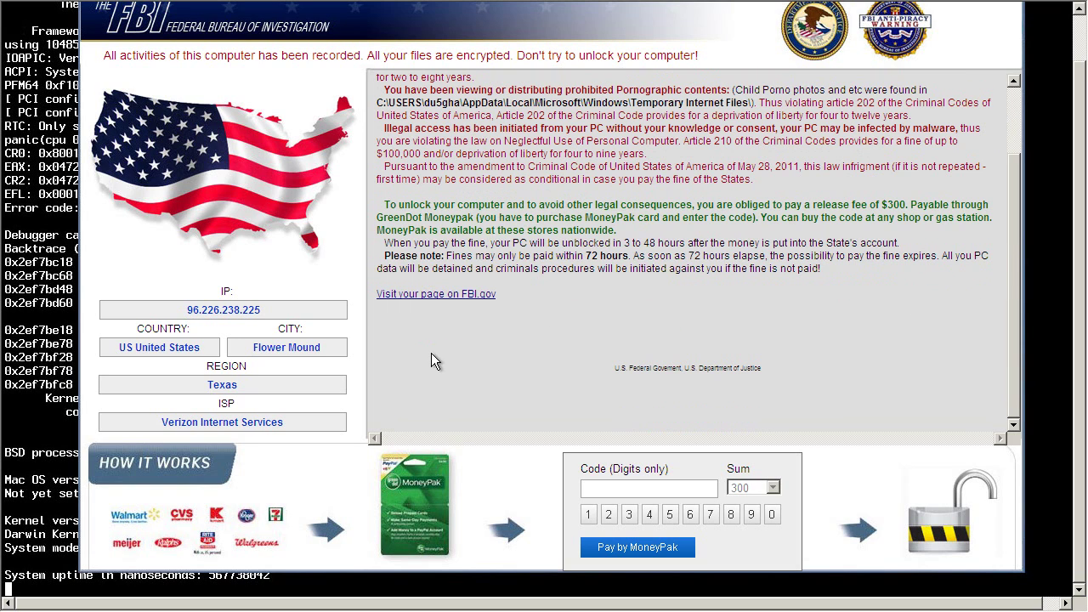
left_click(417, 297)
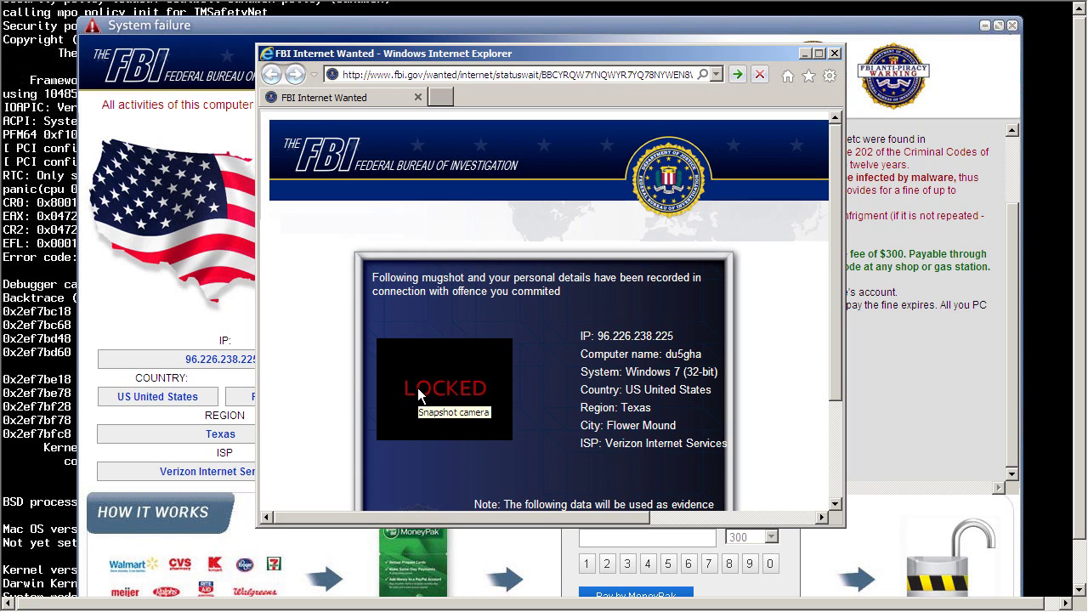
scroll(418, 393, "down", 1)
scroll(418, 396, "down", 3)
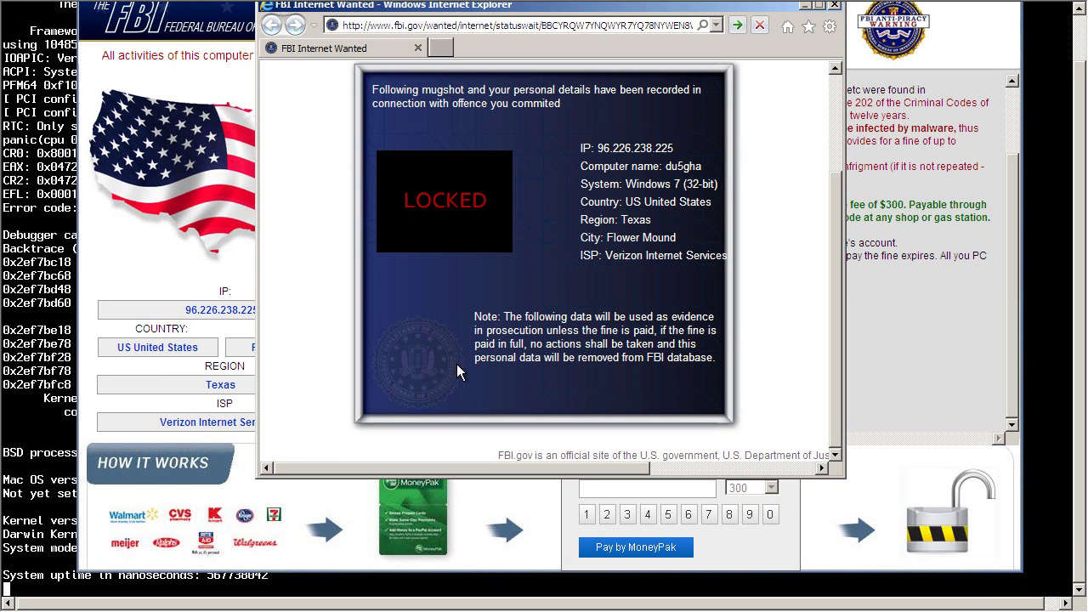
scroll(456, 372, "up", 3)
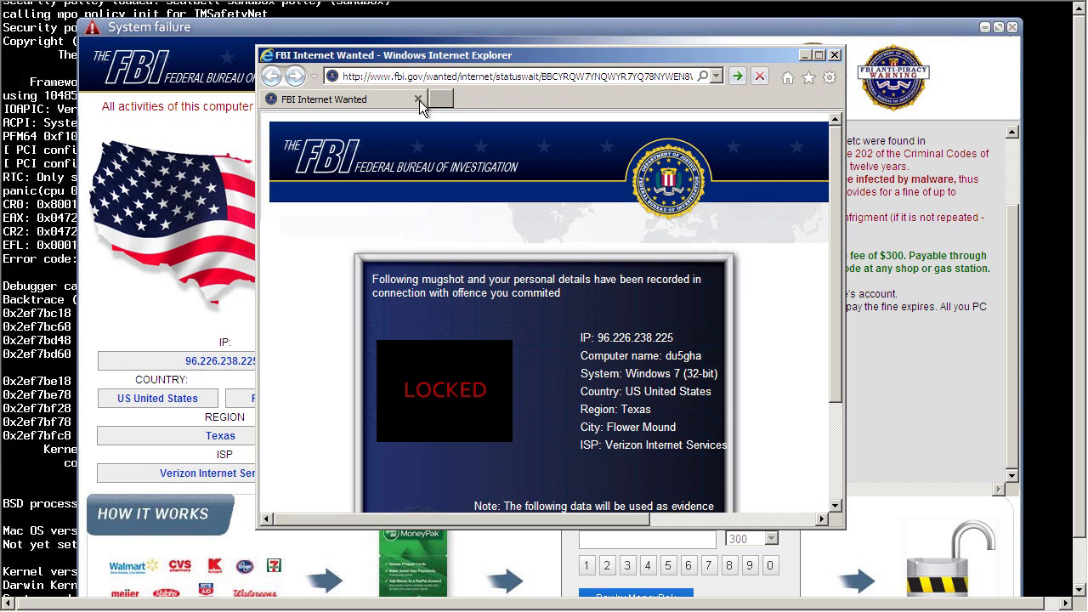
left_click(836, 55)
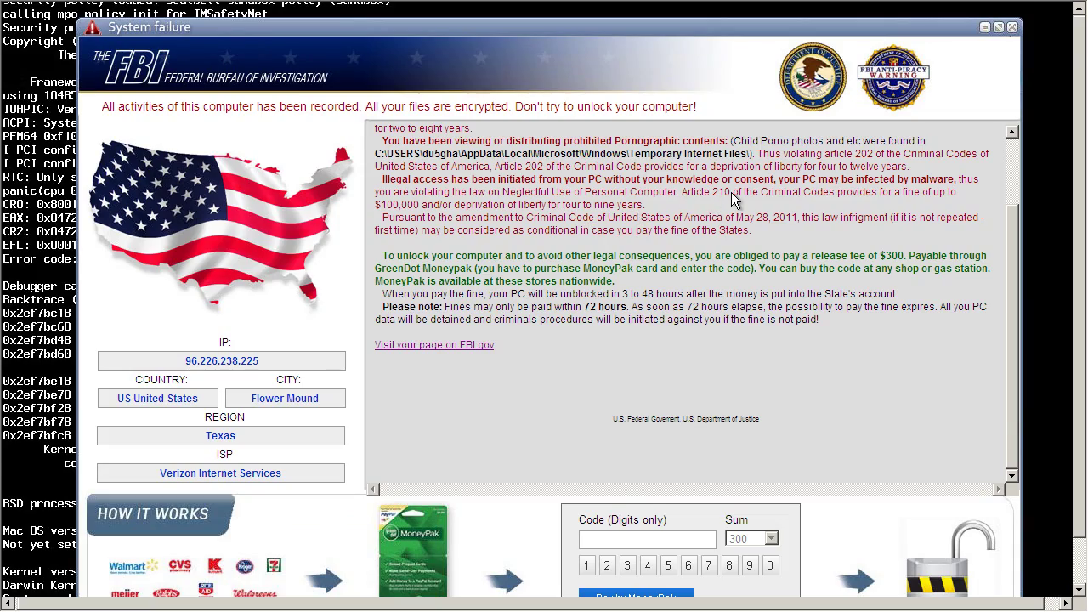
scroll(733, 221, "down", 2)
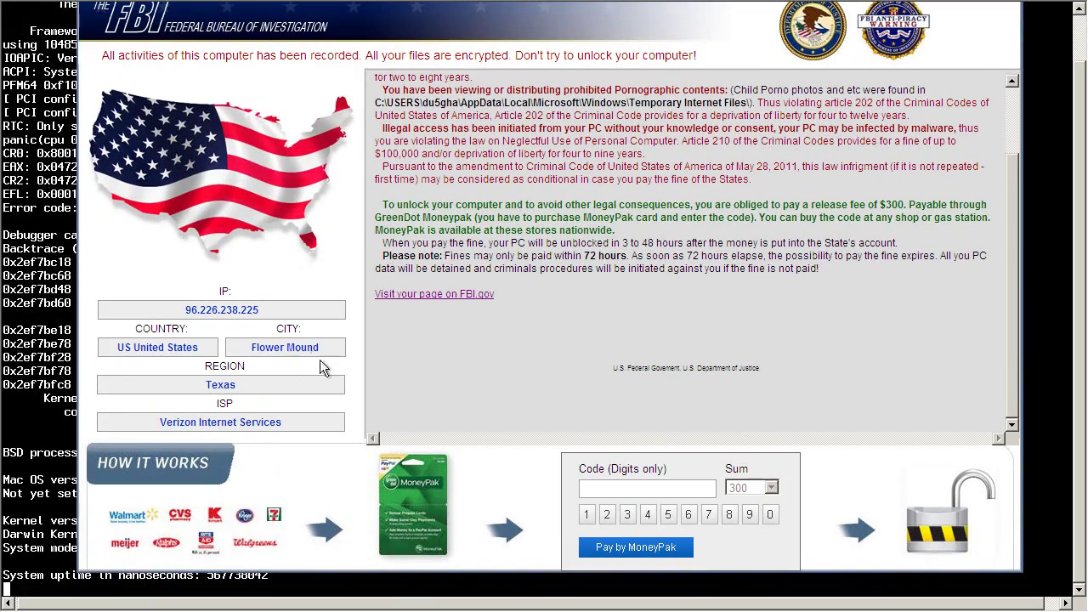
scroll(449, 446, "up", 2)
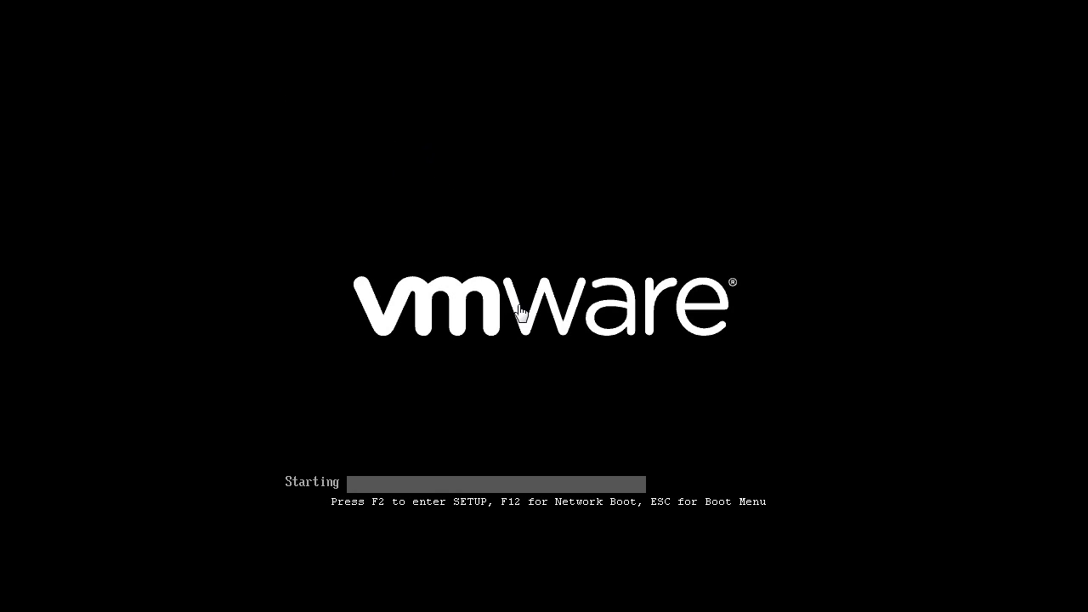
Use F8 at startup to pick Safe Mode with Networking from Advanced Boot Options.
key("F8")
key("Down")
key("Down")
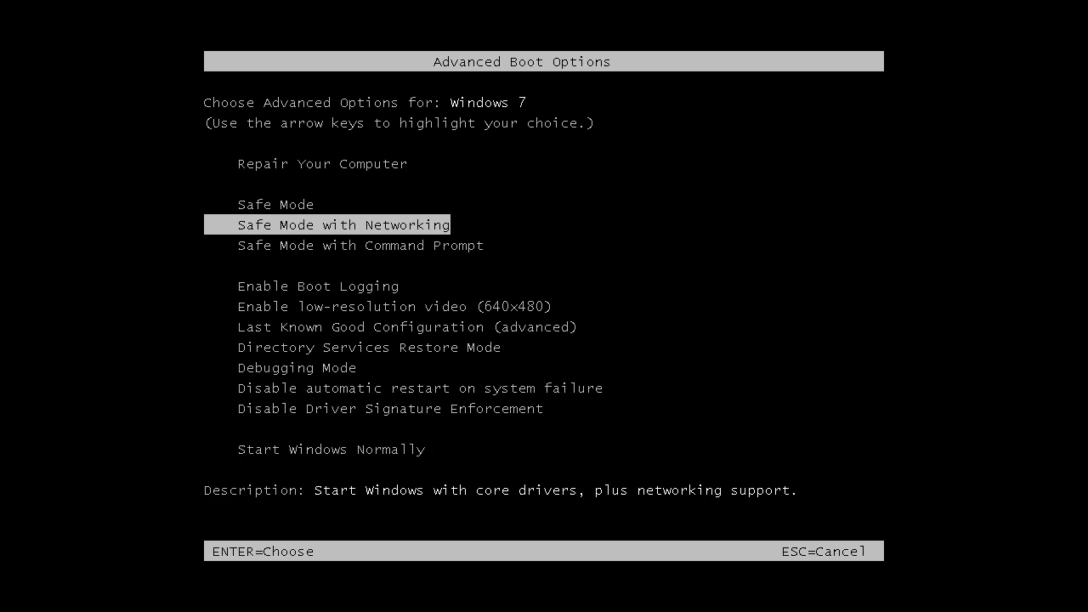
key("Return")
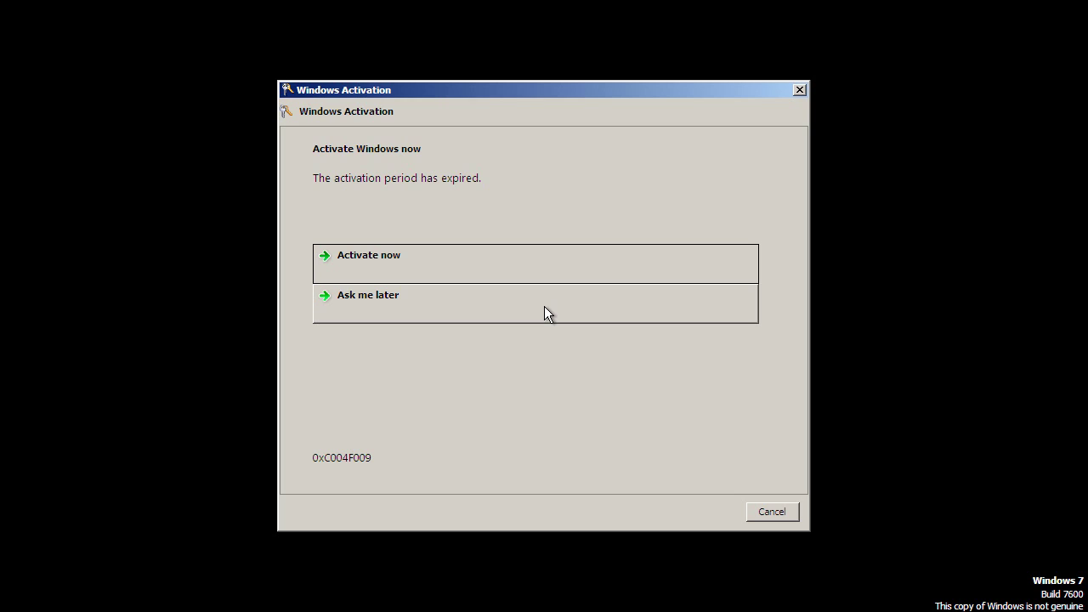
From the expired-activation prompt, choose Activate now and then Buy a new product key online.
left_click(362, 8)
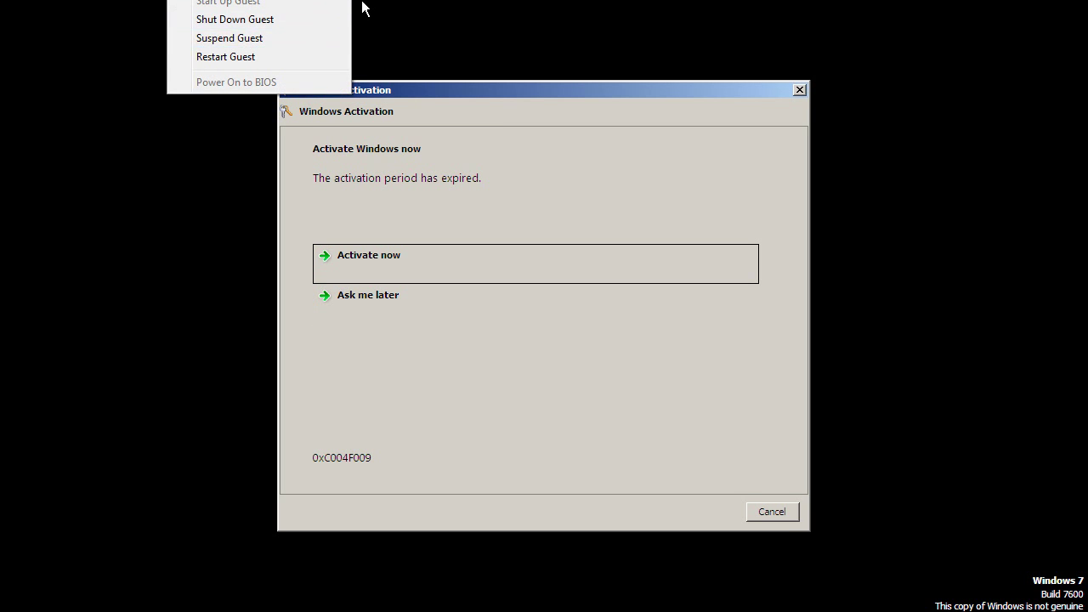
left_click(362, 8)
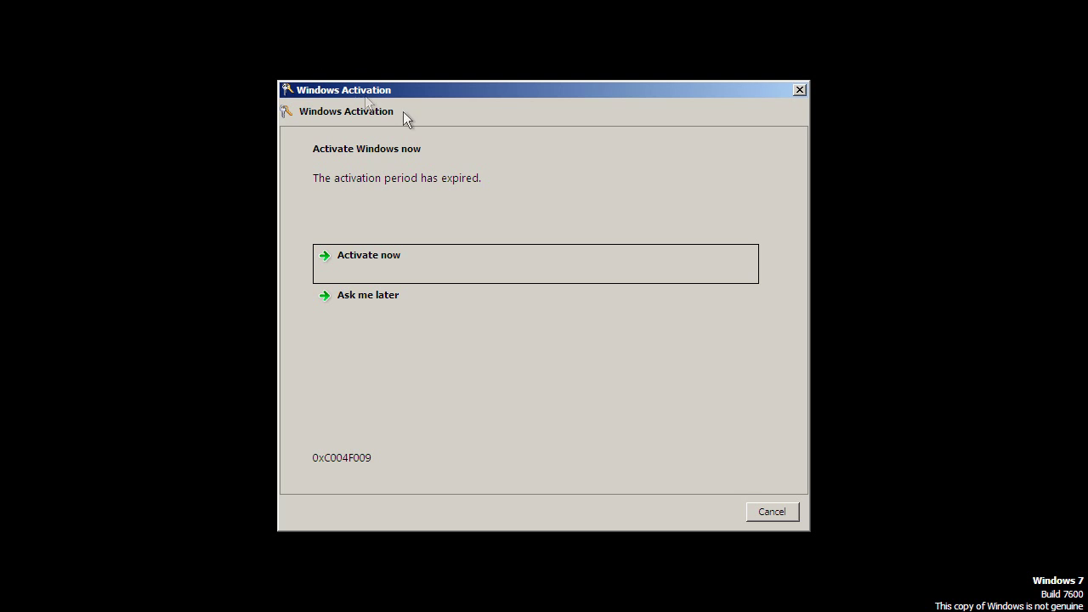
left_click(392, 248)
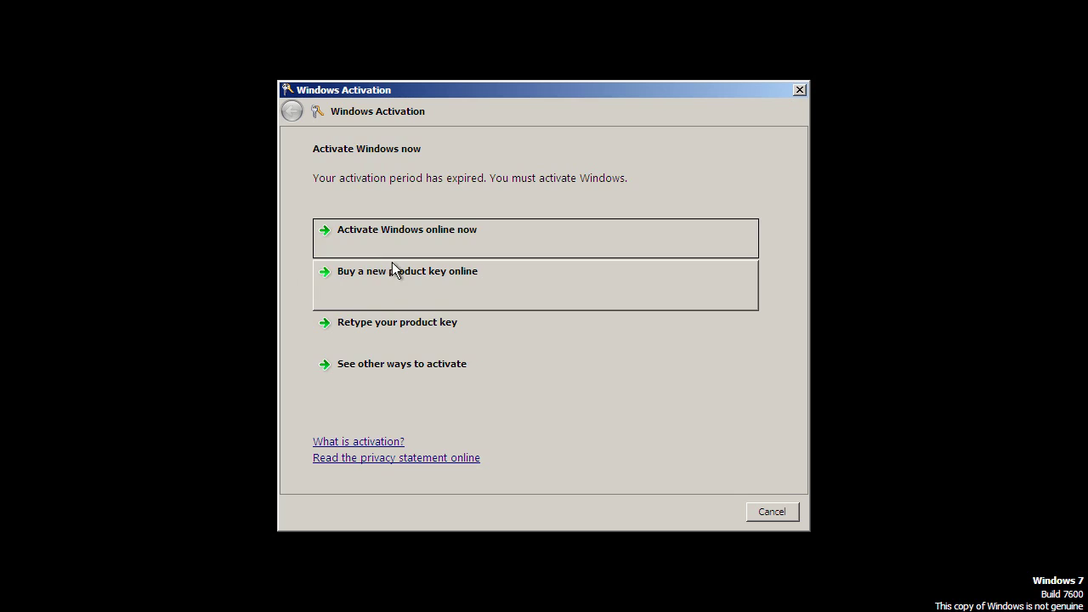
left_click(392, 264)
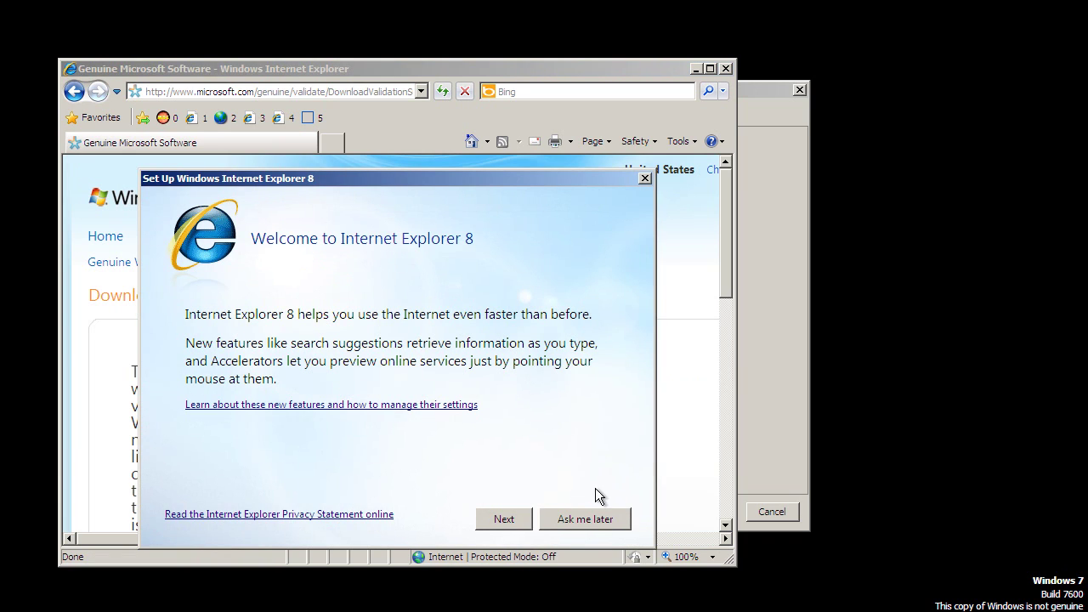
Postpone the IE8 setup with 'Ask me later' and load google.com in the address bar.
left_click(603, 524)
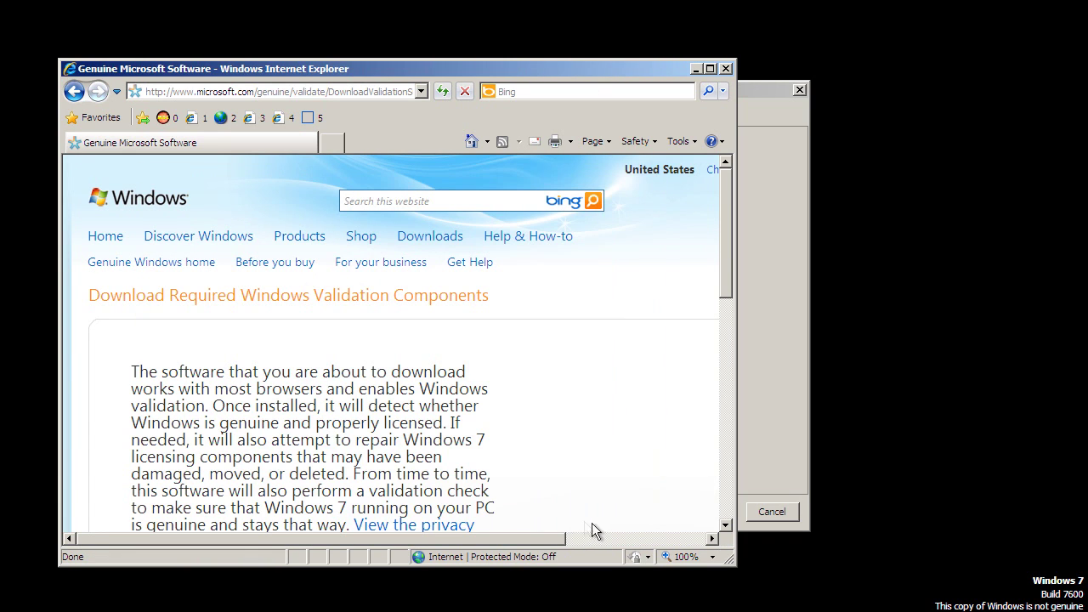
left_click(314, 93)
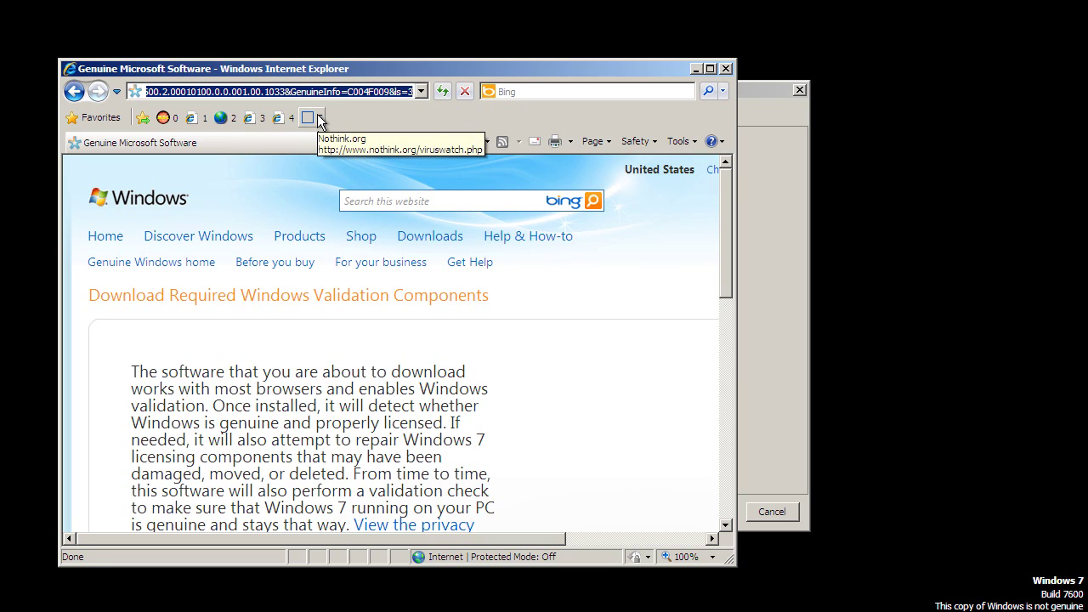
type("google.com")
key("Return")
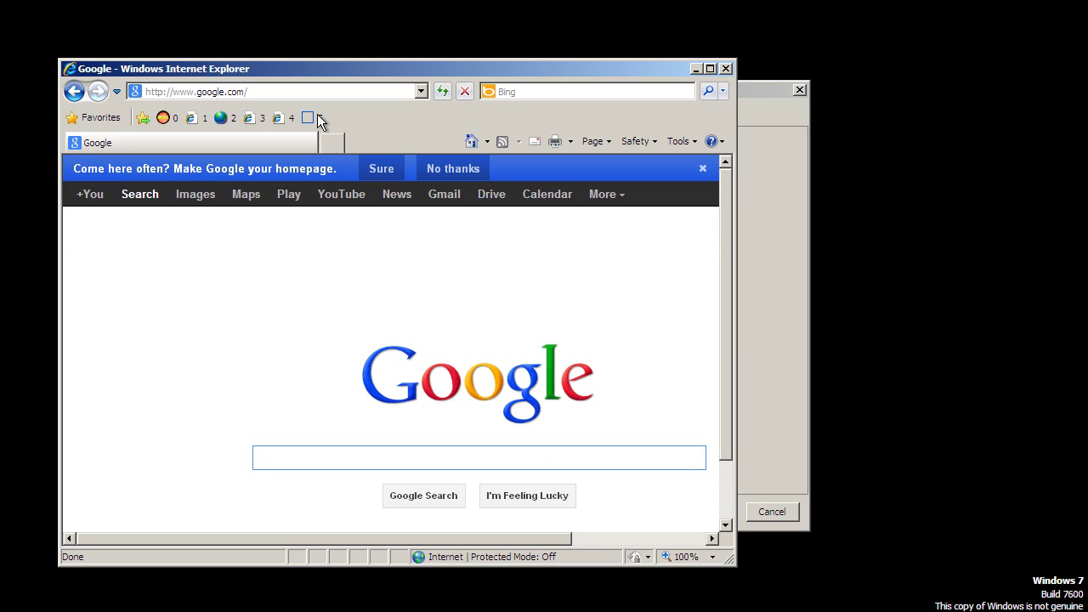
Search Google for rkill and open the BleepingComputer RKill download page.
type("rkill")
key("Return")
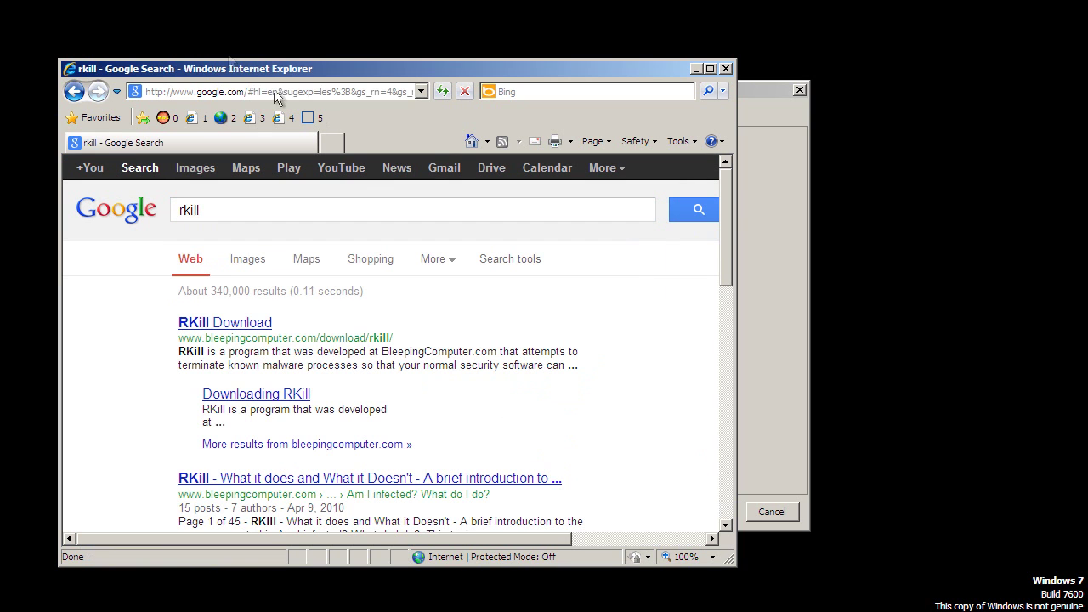
left_click(195, 324)
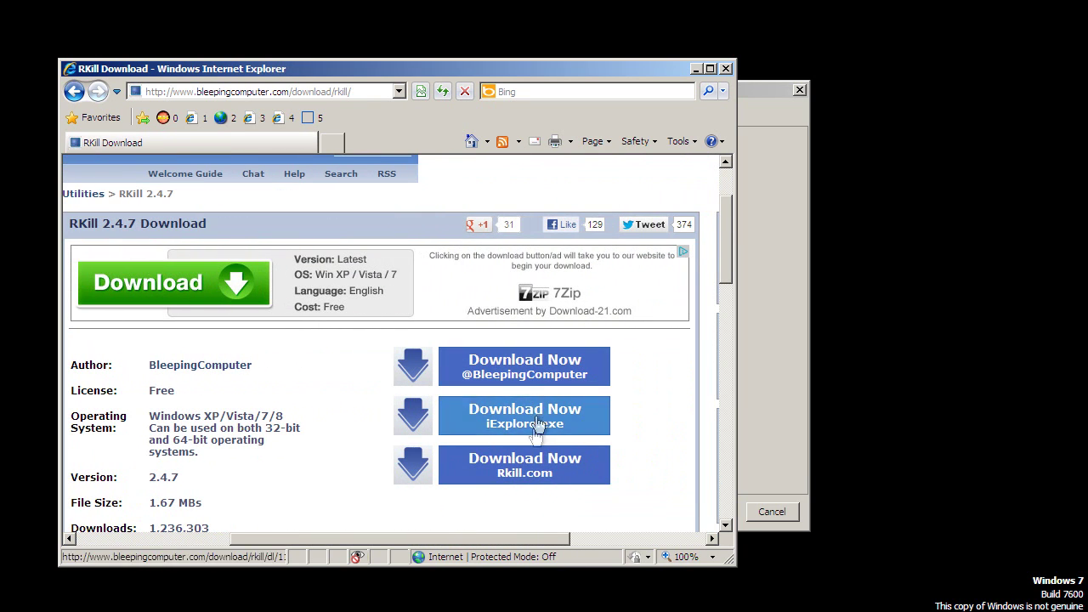
Download and run rkill.exe, dismiss its no-malware completion notice, and close the Rkill log.
left_click(505, 376)
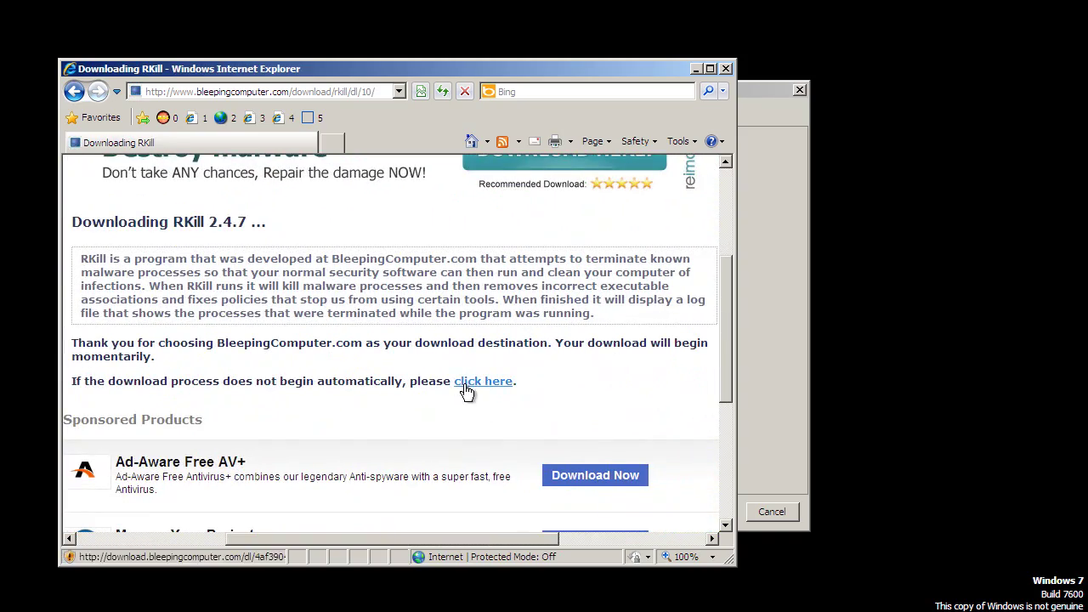
left_click(474, 400)
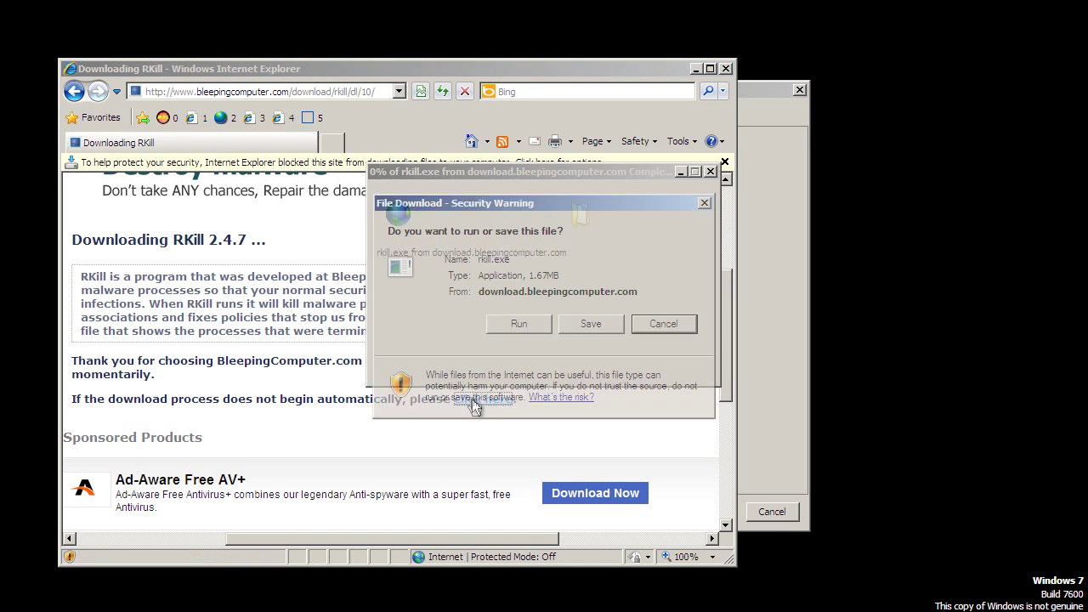
left_click(480, 320)
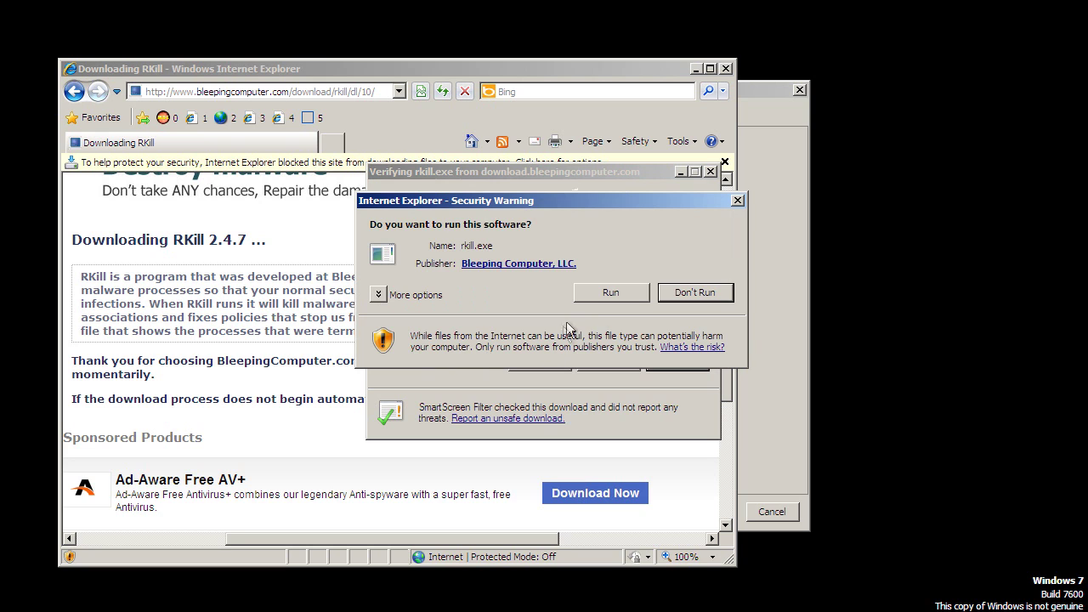
left_click(587, 295)
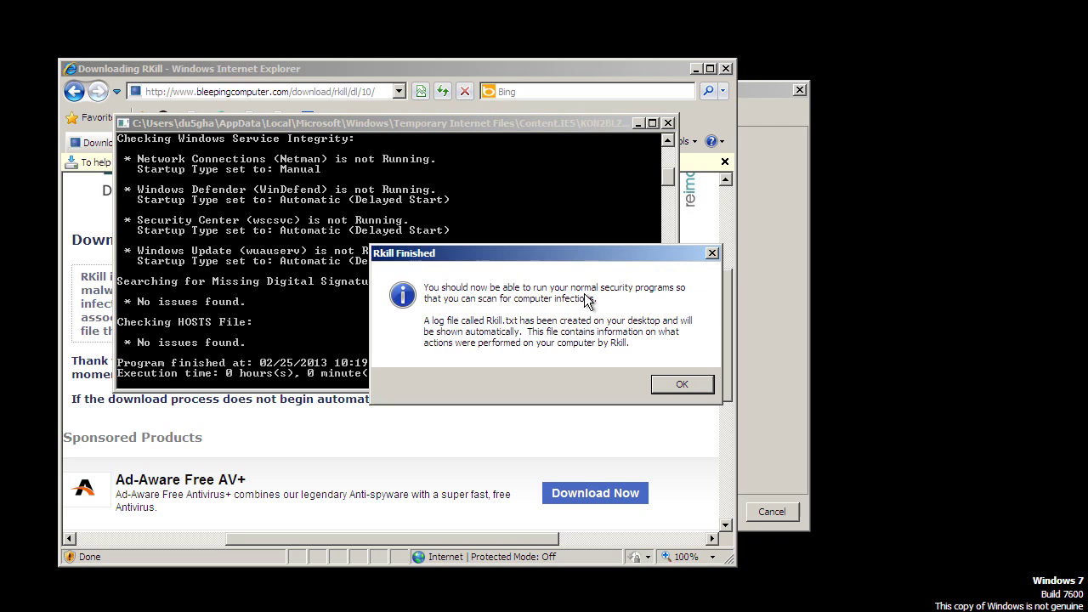
left_click(663, 384)
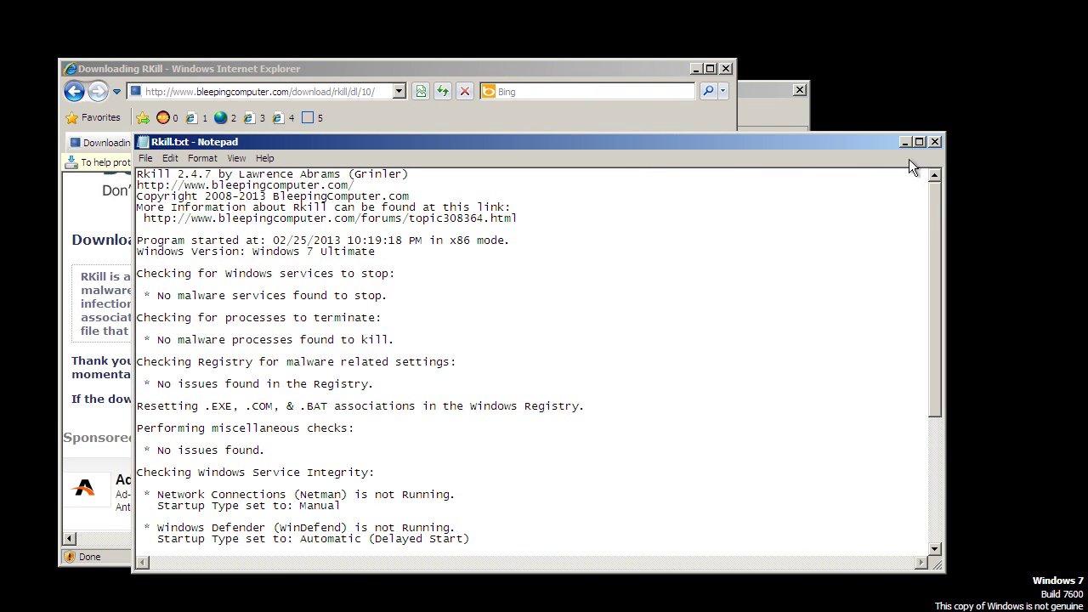
left_click(934, 142)
Search Google for combofix and open the BleepingComputer ComboFix download page.
left_click(348, 91)
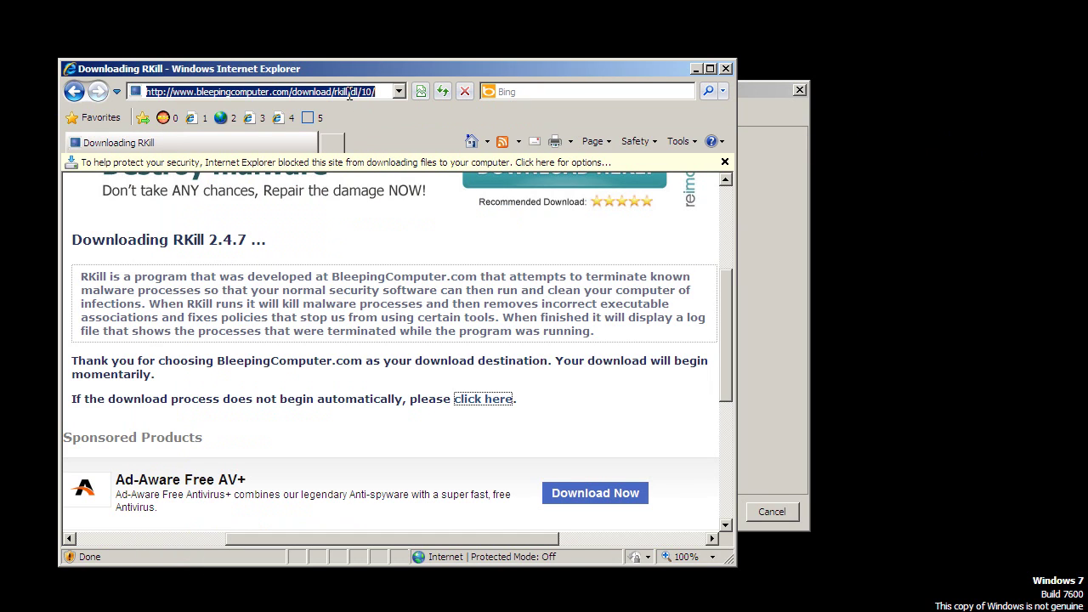
type("googl")
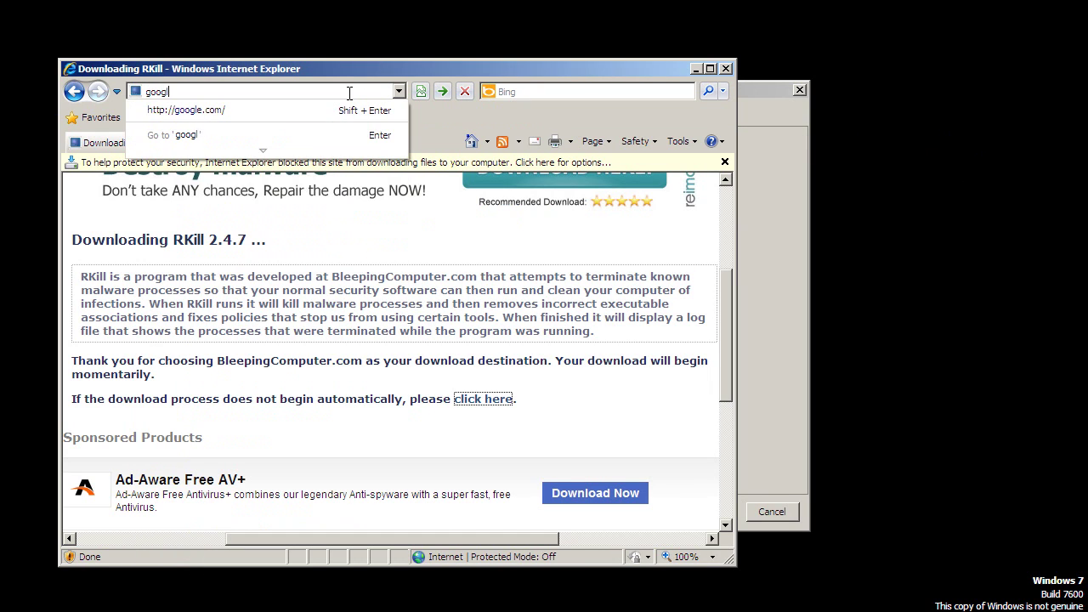
type("e.com")
key("Return")
type("combofix")
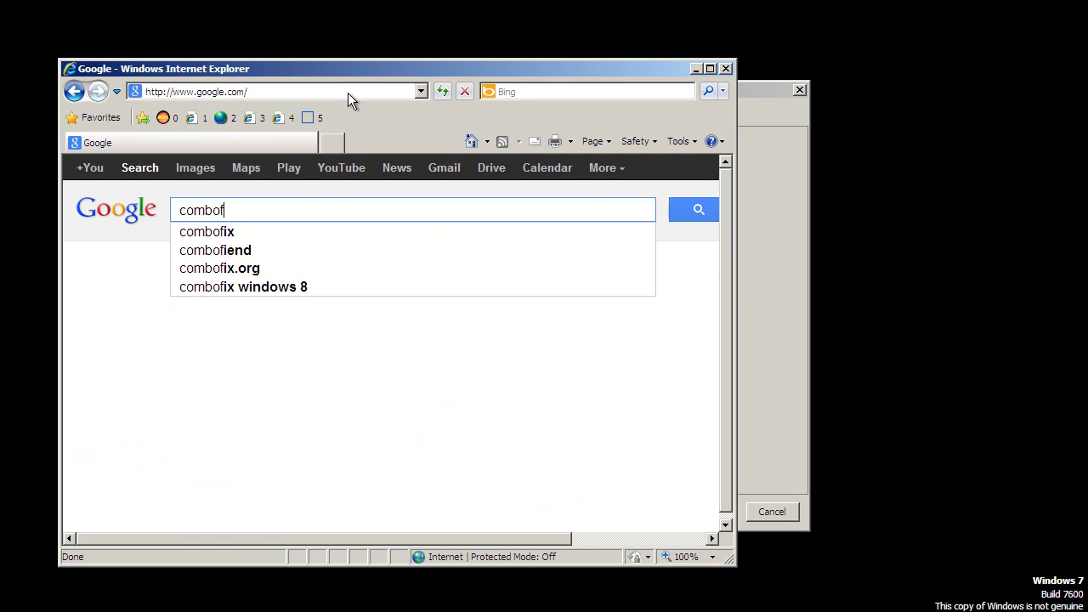
key("Return")
left_click(208, 323)
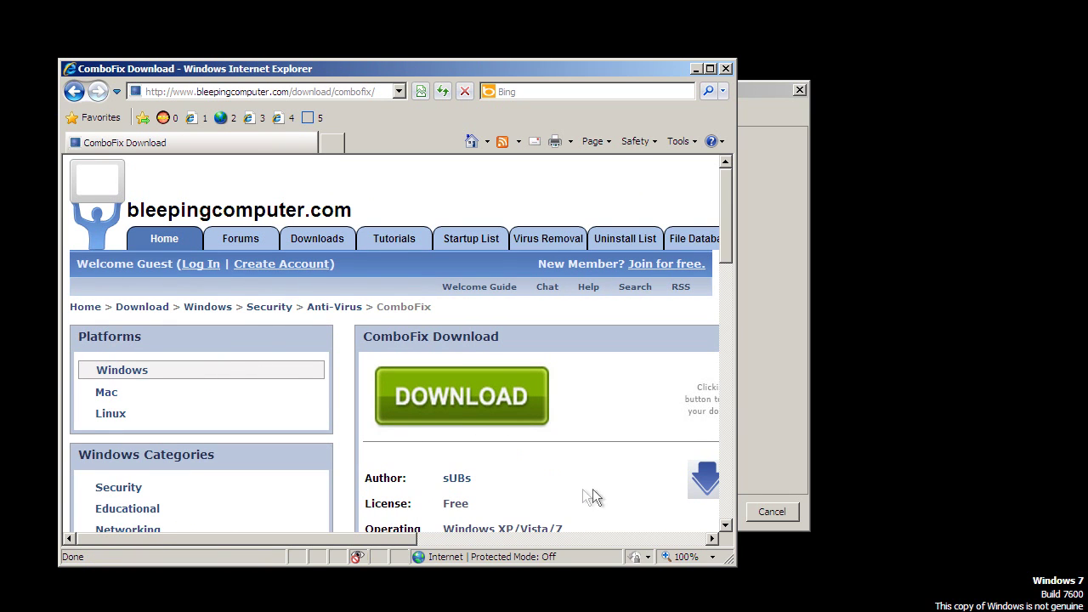
Download ComboFix, run it, and accept its disclaimer.
scroll(612, 499, "right", 5)
scroll(382, 469, "down", 3)
left_click(253, 361)
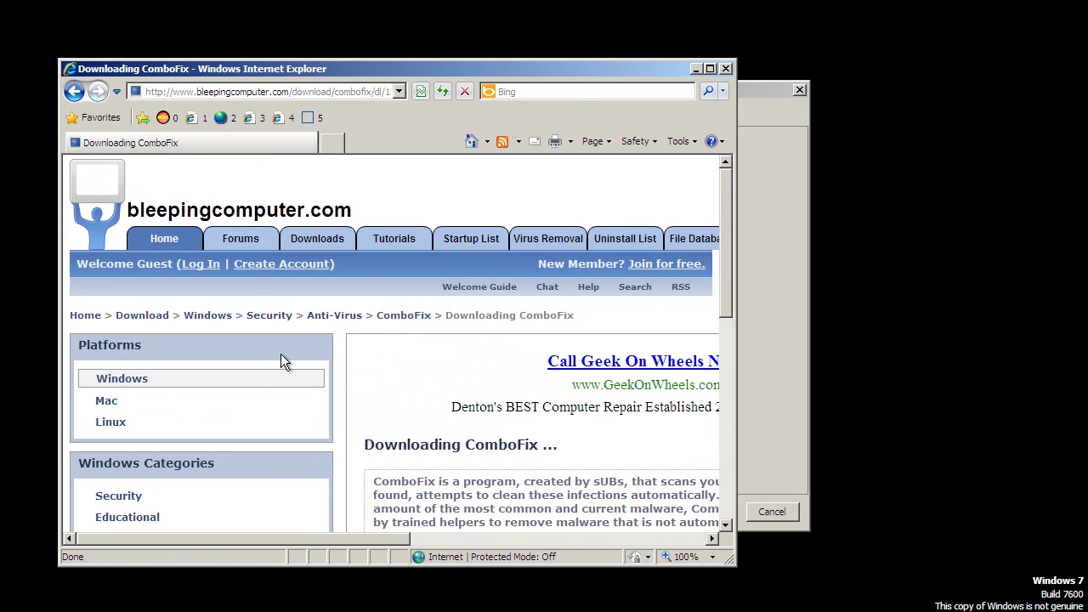
scroll(287, 356, "down", 3)
middle_click(349, 346)
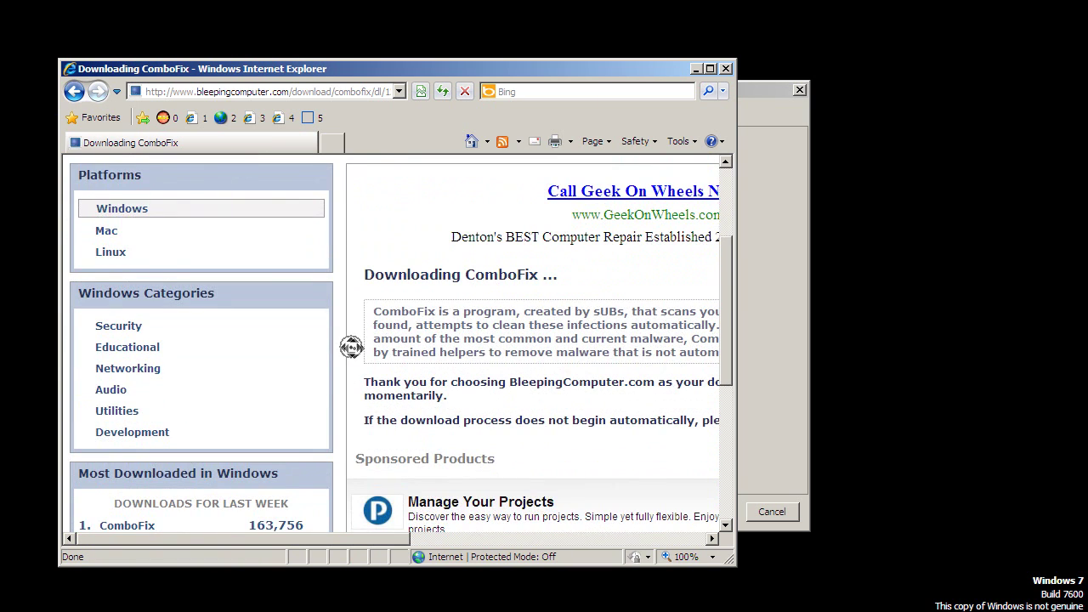
left_click(405, 357)
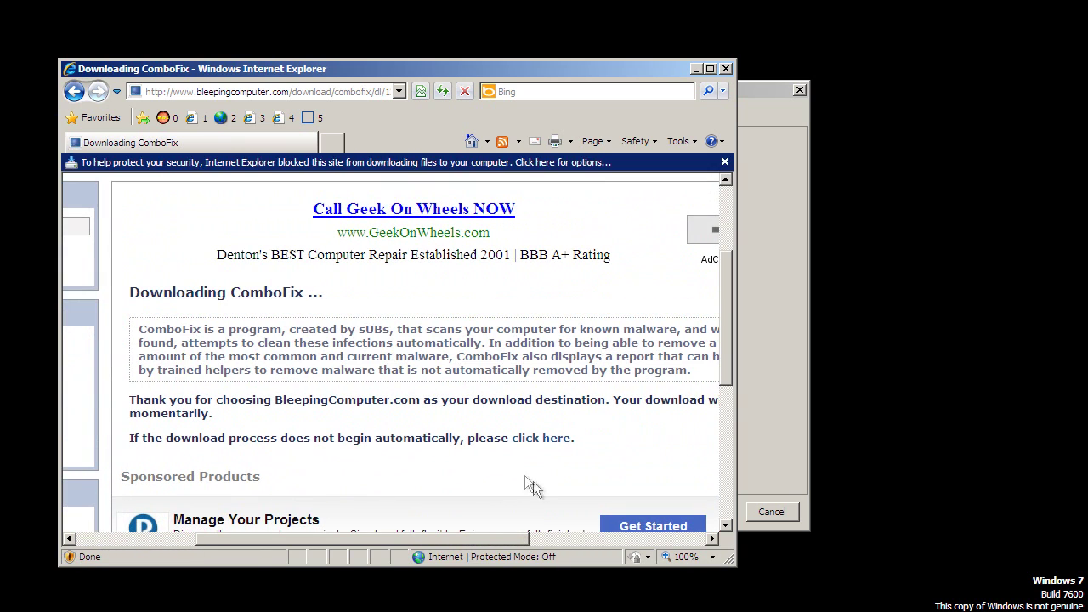
left_click(541, 437)
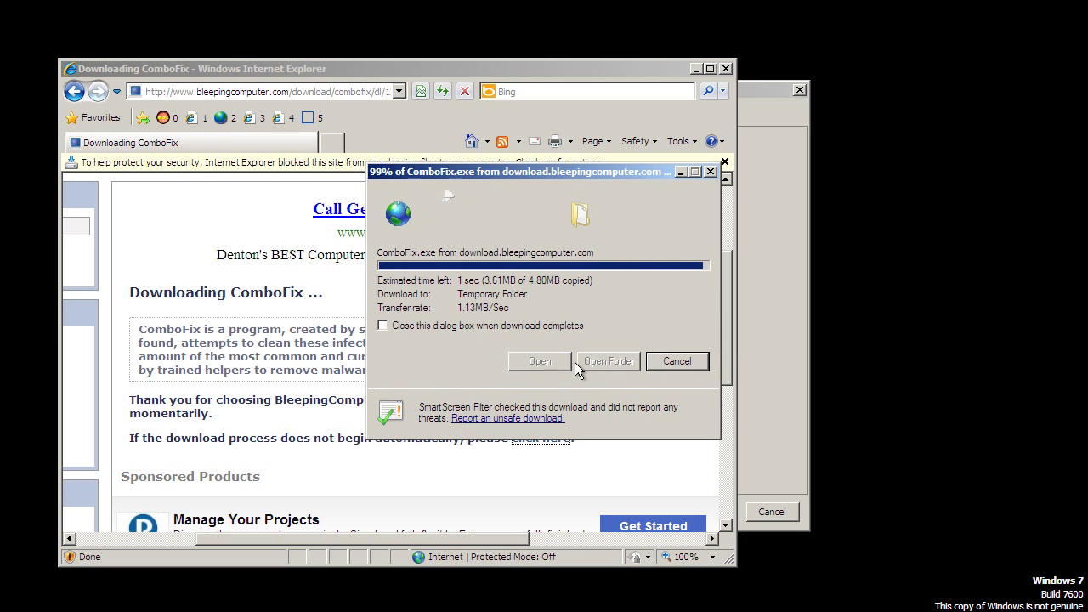
left_click(608, 337)
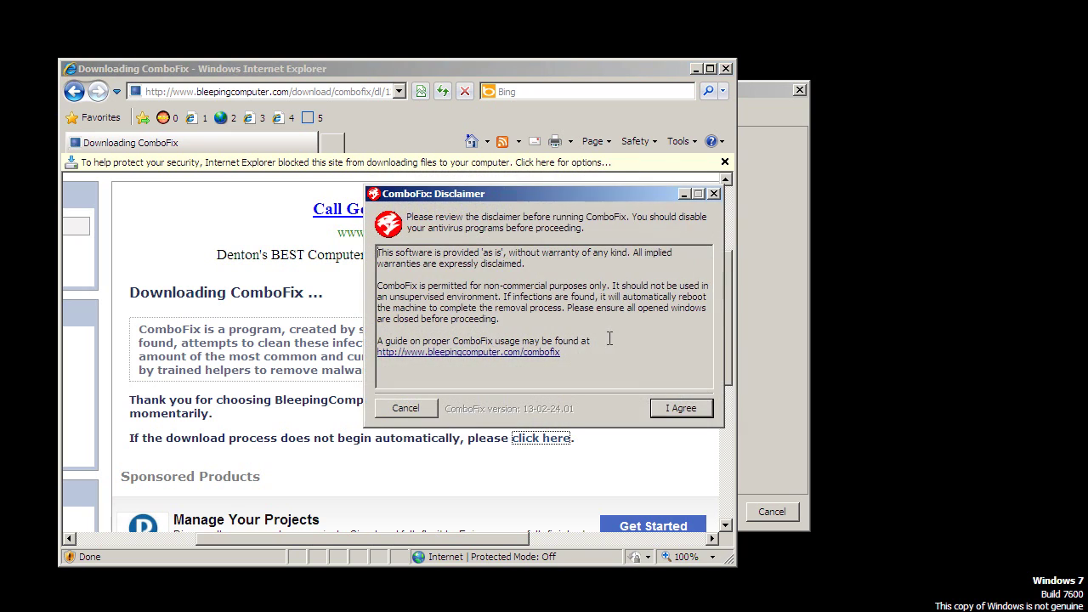
left_click(668, 412)
Bring up the Windows security screen, return to the desktop, and minimize then restore the browser.
key("ctrl+alt+Delete")
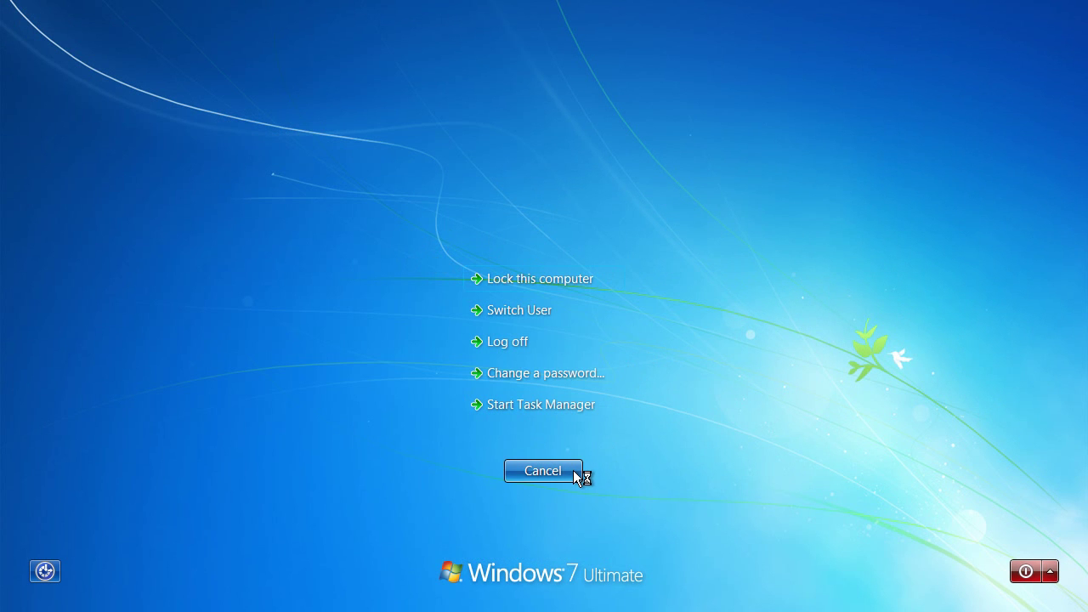
left_click(573, 471)
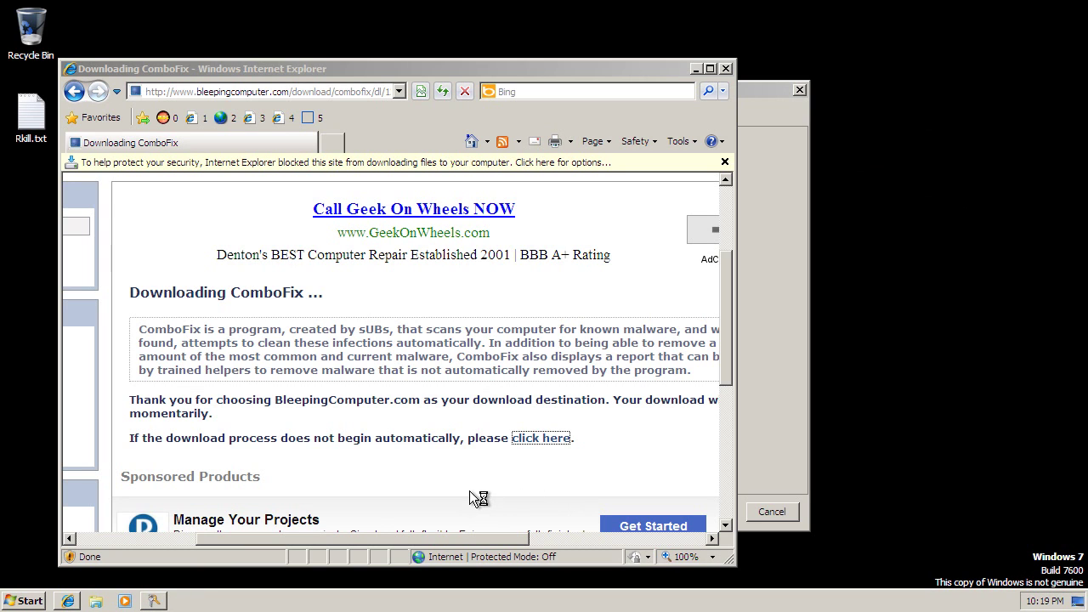
left_click(698, 69)
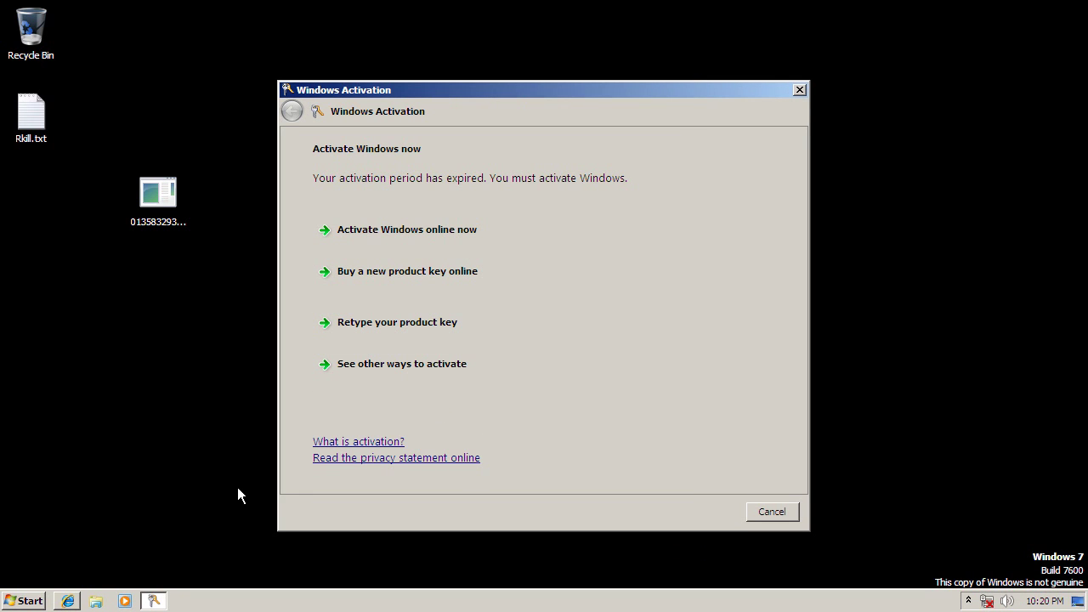
left_click(69, 600)
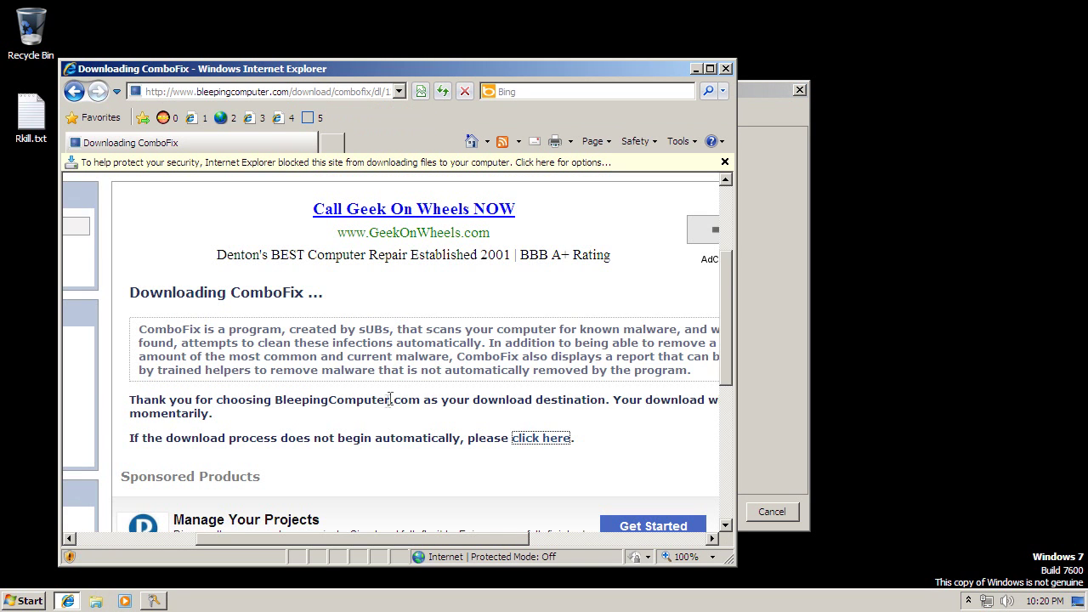
scroll(316, 442, "down", 3)
scroll(316, 442, "down", 3)
Open Task Manager from the taskbar menu, look it over, and close it.
right_click(329, 602)
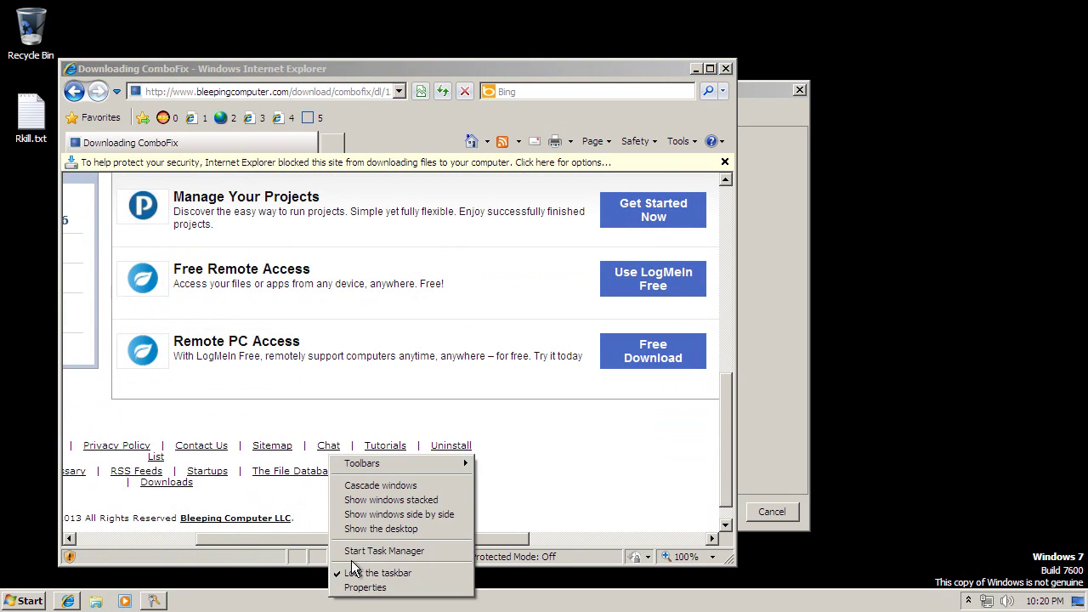
left_click(352, 554)
left_click(349, 554)
left_click(16, 306)
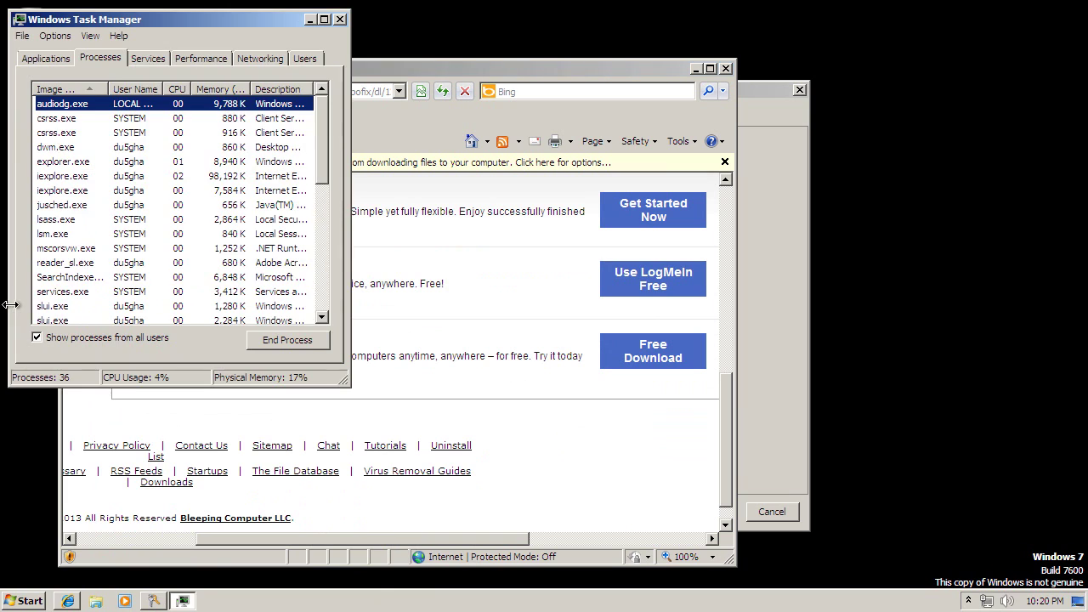
scroll(78, 259, "down", 7)
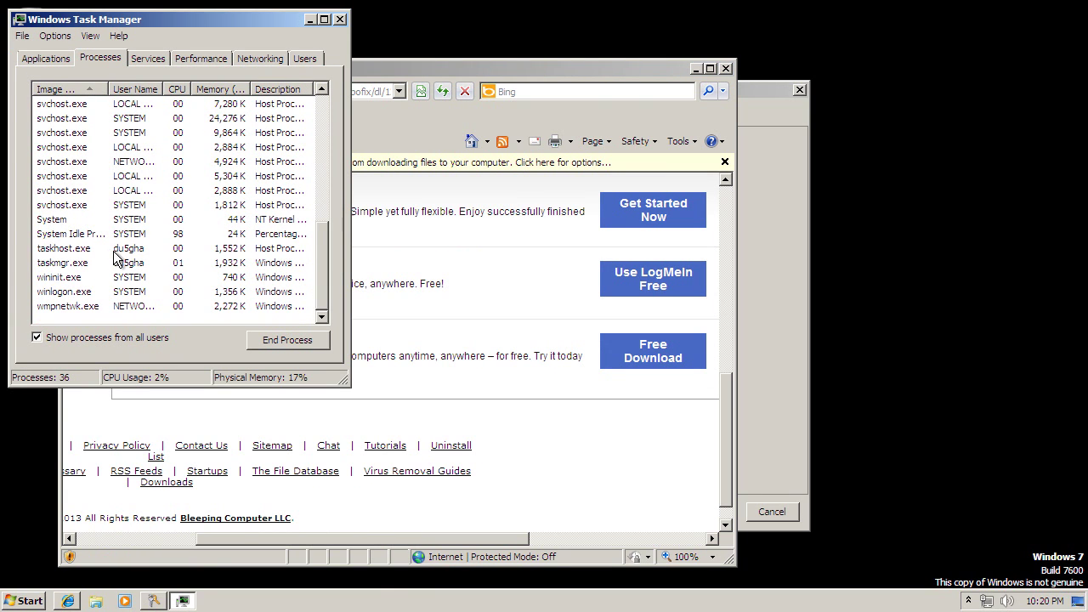
left_click(340, 19)
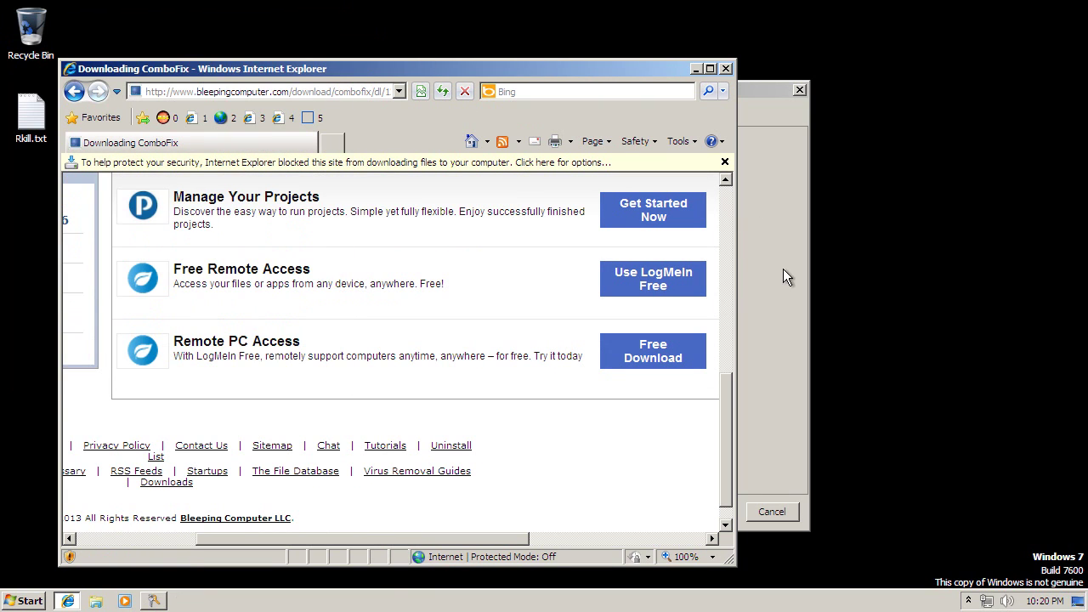
scroll(213, 264, "up", 5)
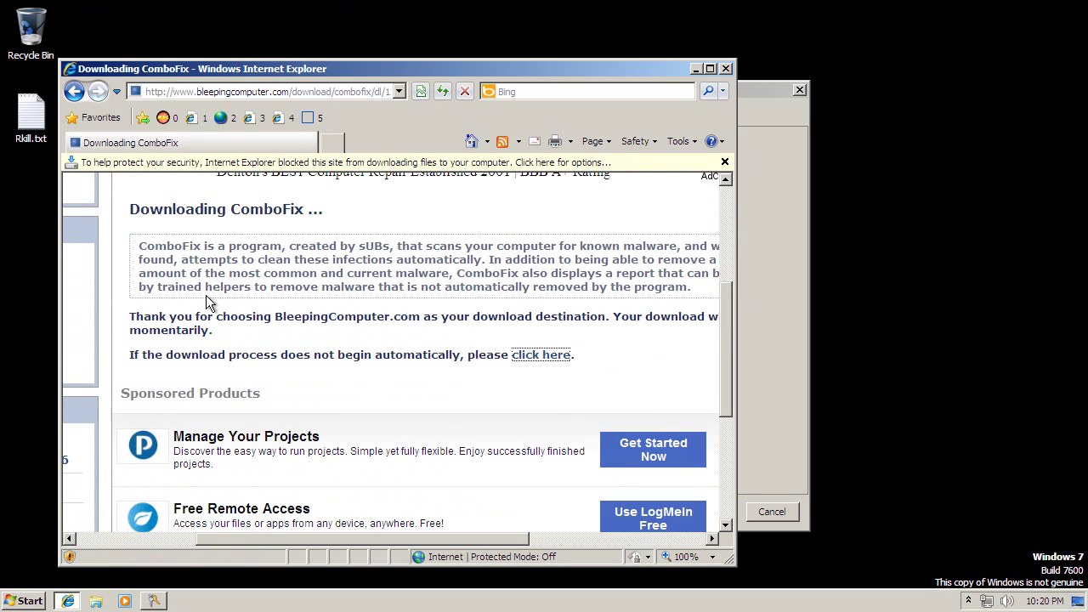
Re-download and run the unsigned ComboFix file, then close the Windows Activation prompt.
left_click(531, 362)
left_click(544, 313)
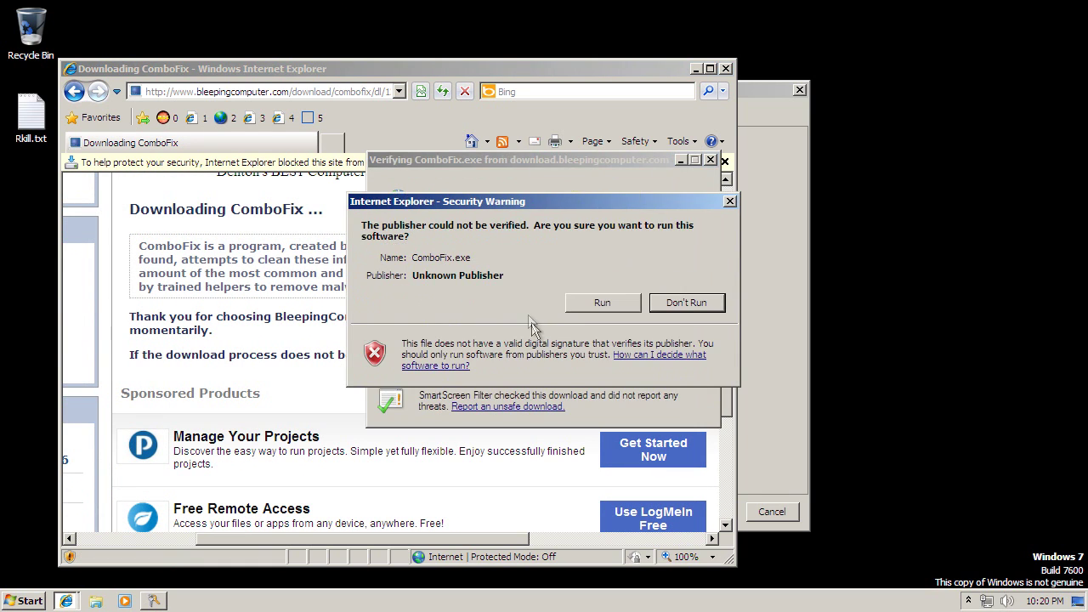
left_click(574, 304)
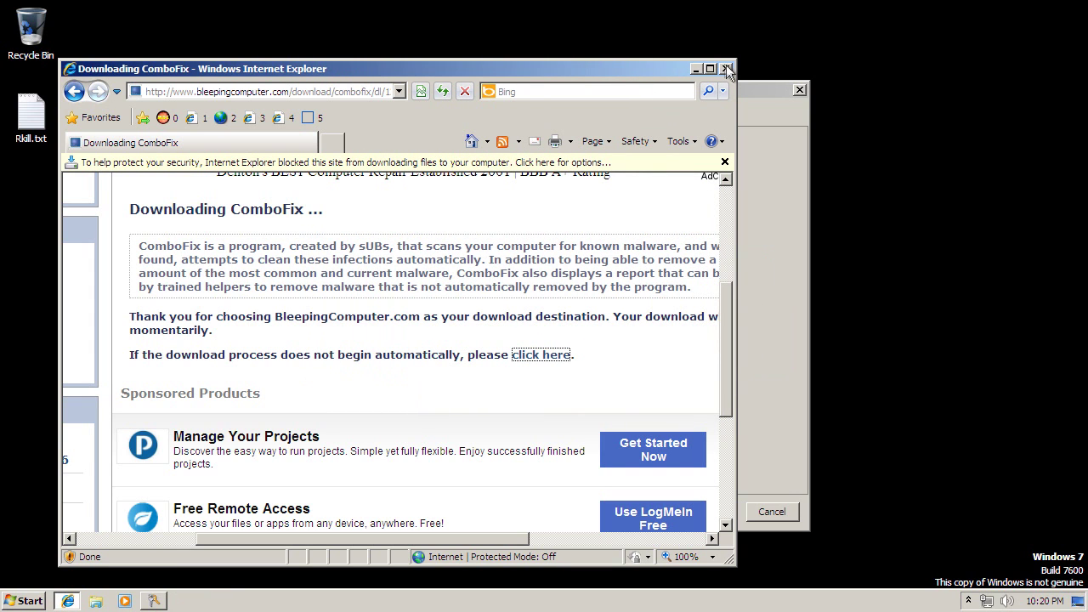
left_click(797, 90)
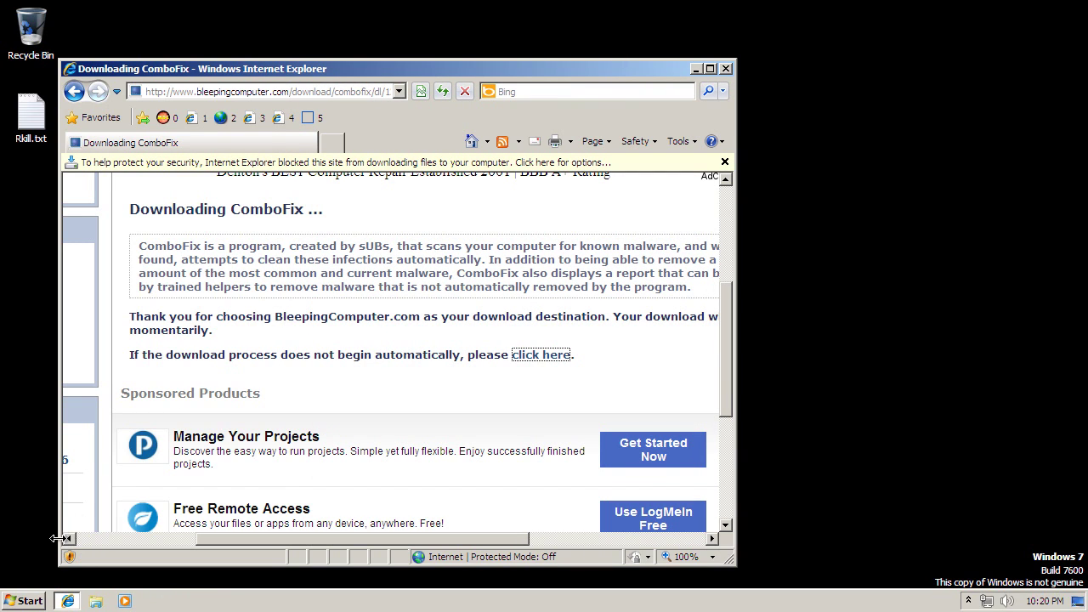
left_click(19, 605)
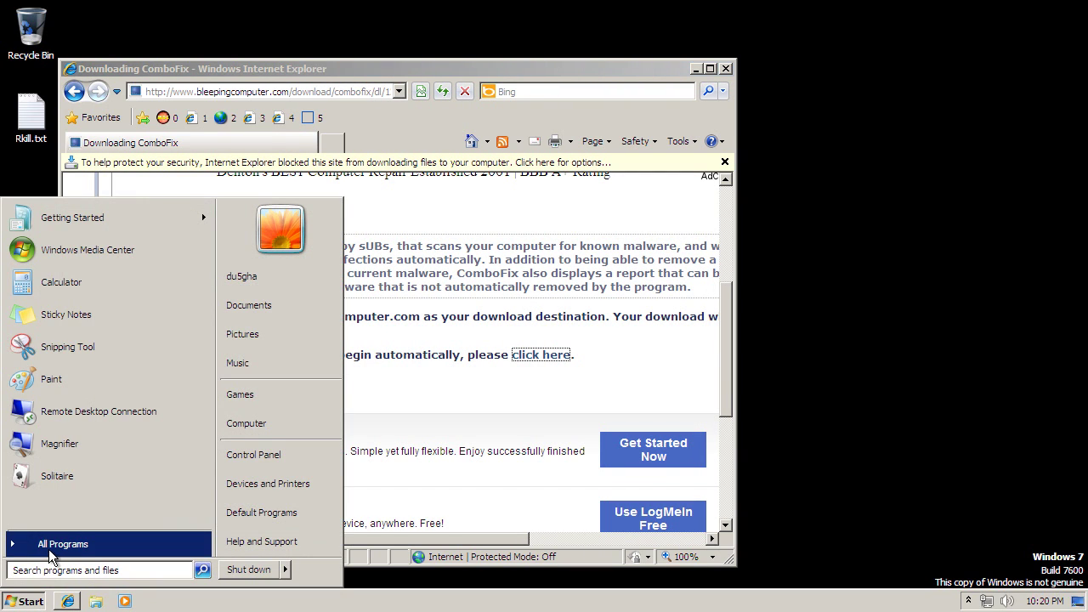
Move the browser aside and launch System Configuration with msconfig from the Start menu.
left_click(48, 557)
left_click(529, 279)
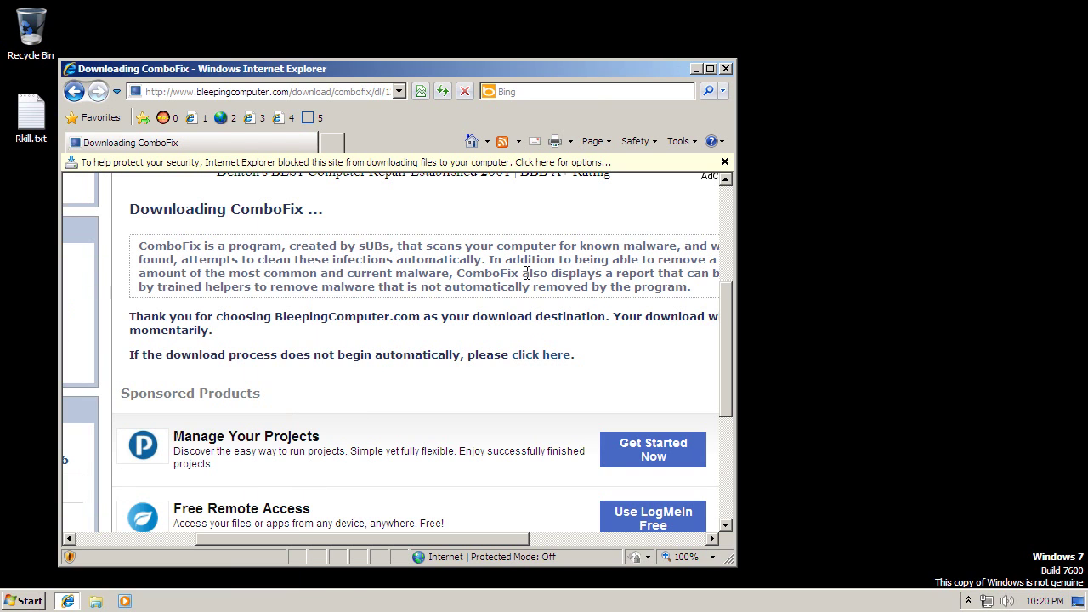
left_click_drag(338, 75, 577, 39)
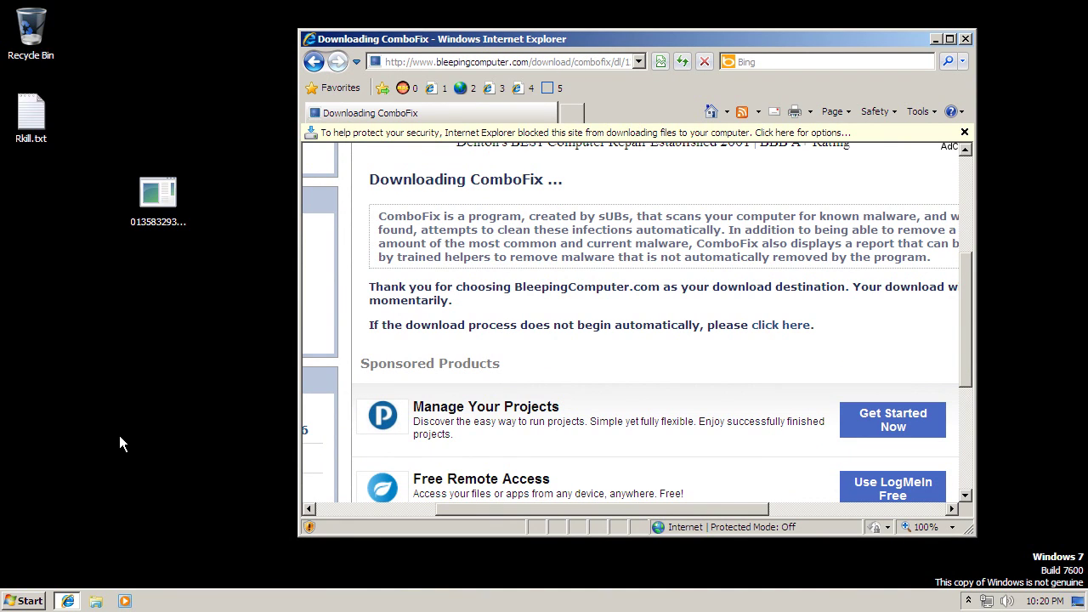
left_click(31, 604)
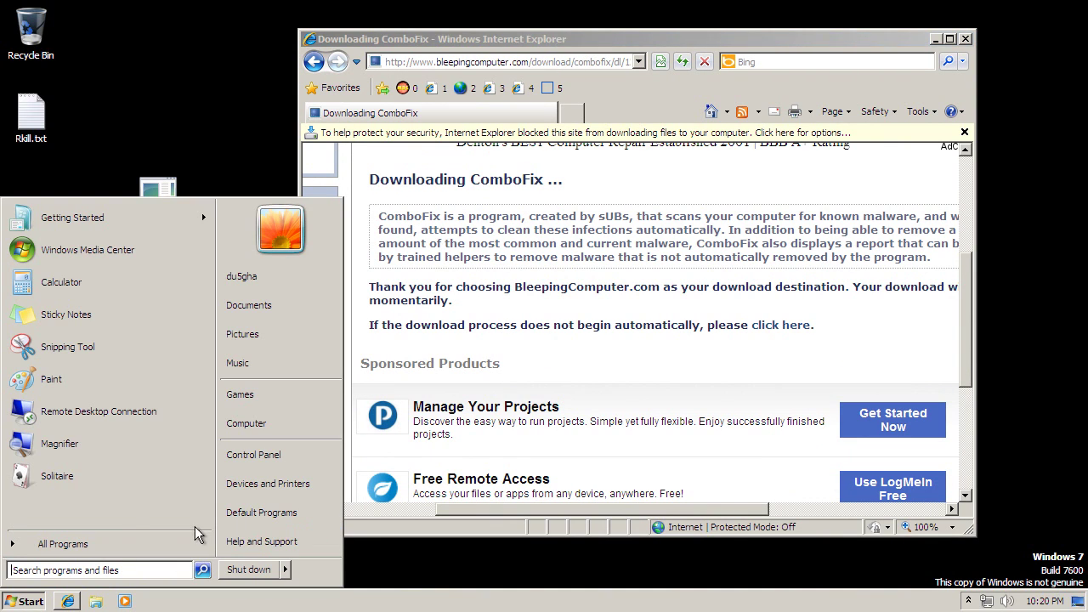
type("msconfig")
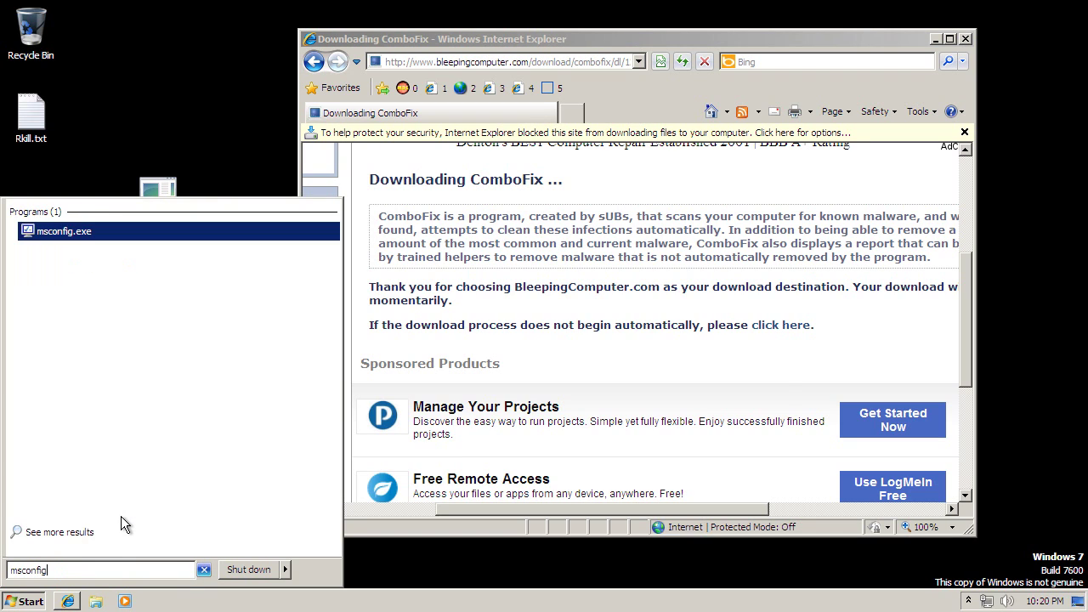
key("Return")
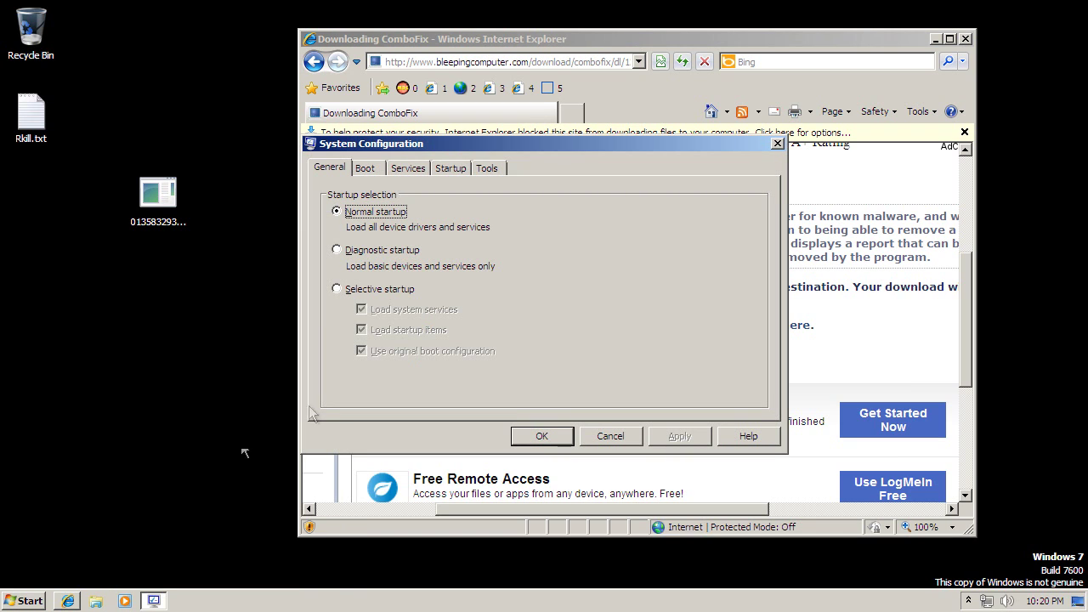
Review the Startup and Services tabs, then cancel out of System Configuration.
left_click(448, 170)
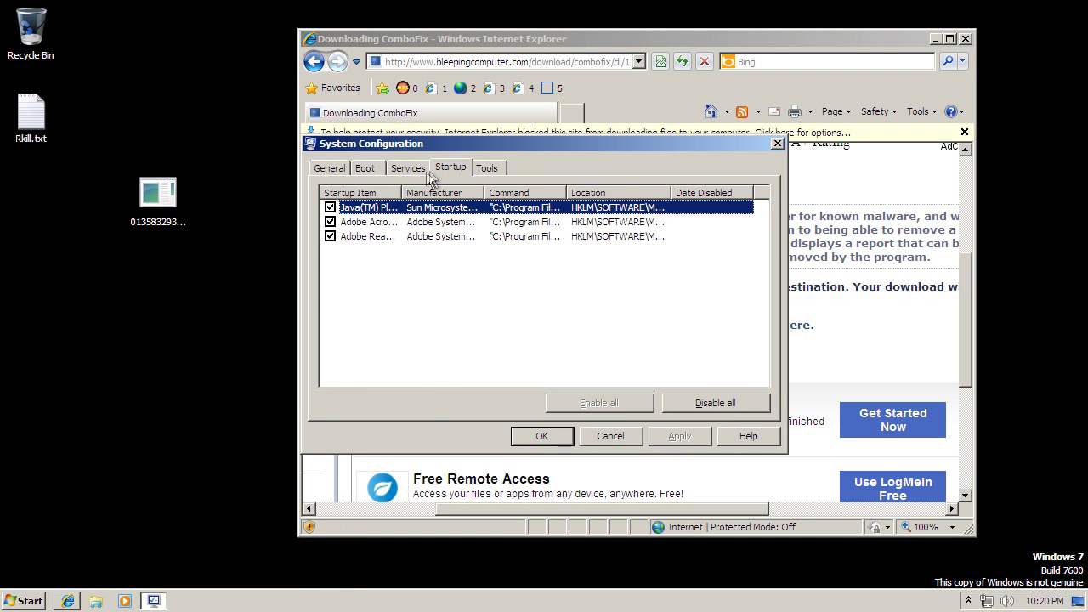
left_click(415, 169)
scroll(417, 314, "down", 15)
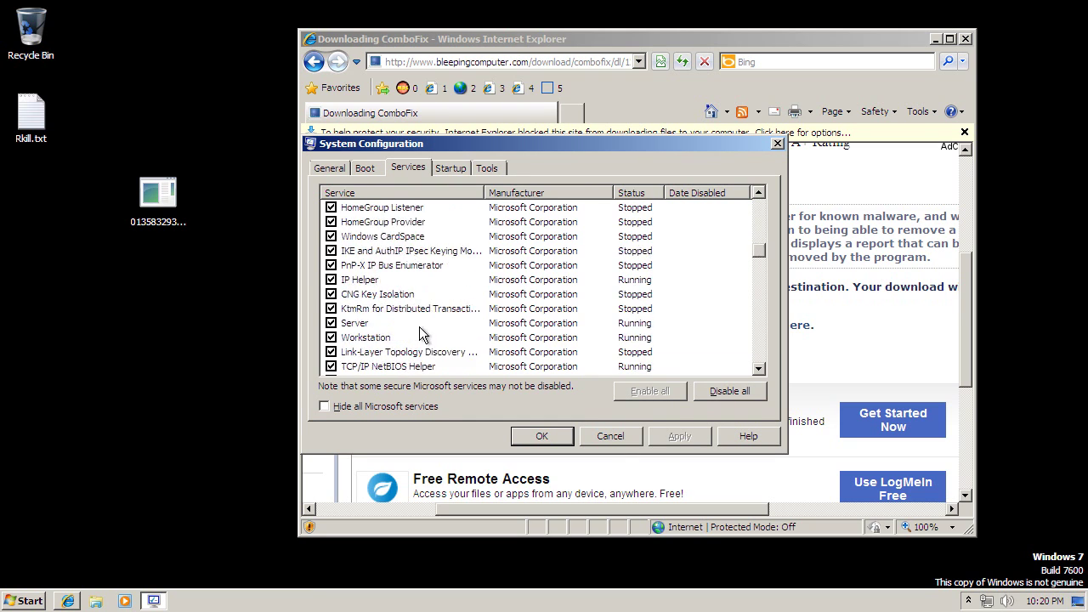
left_click(601, 442)
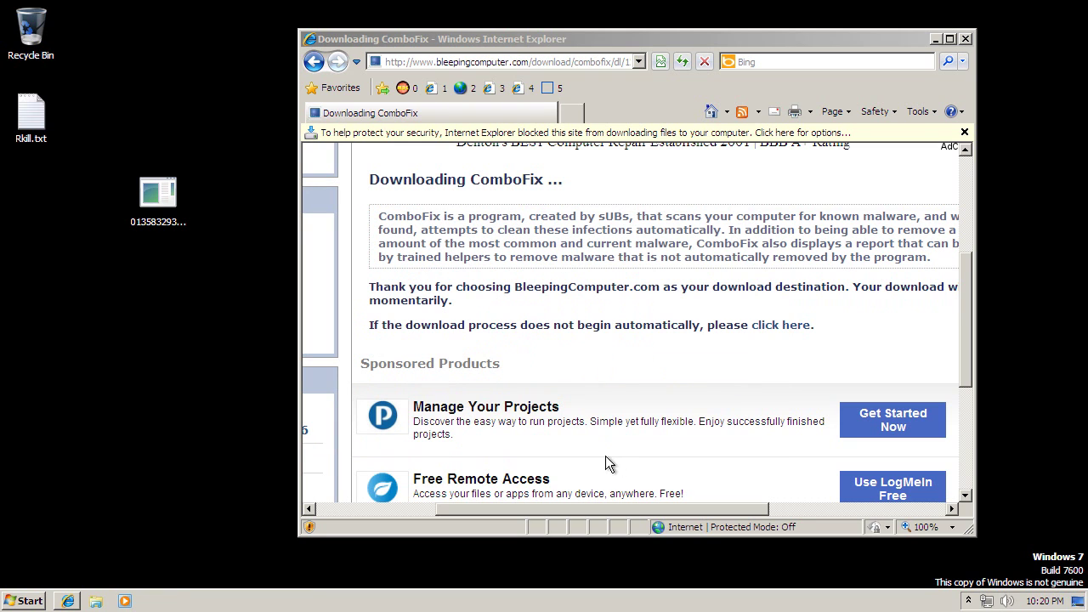
left_click(513, 65)
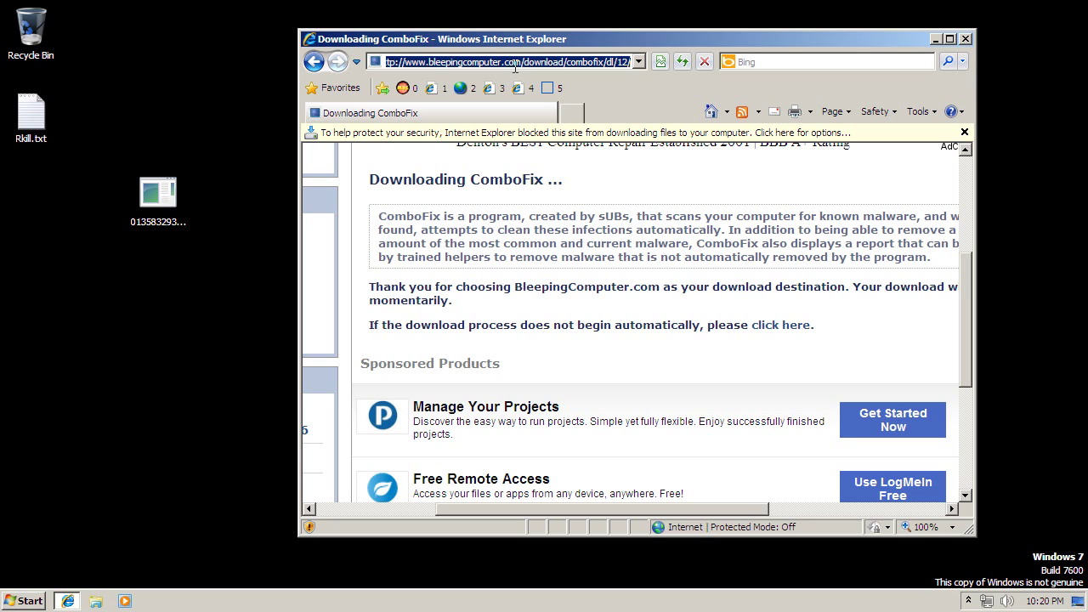
Search Google for 'mbam chameleon' and open the Malwarebytes Chameleon page.
type("google.")
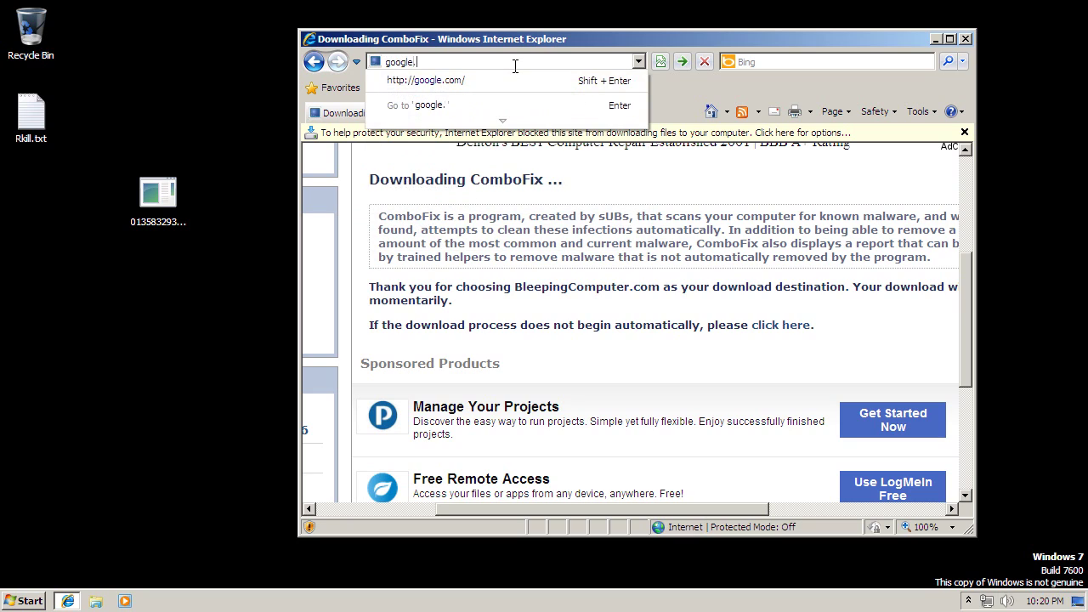
key("Return")
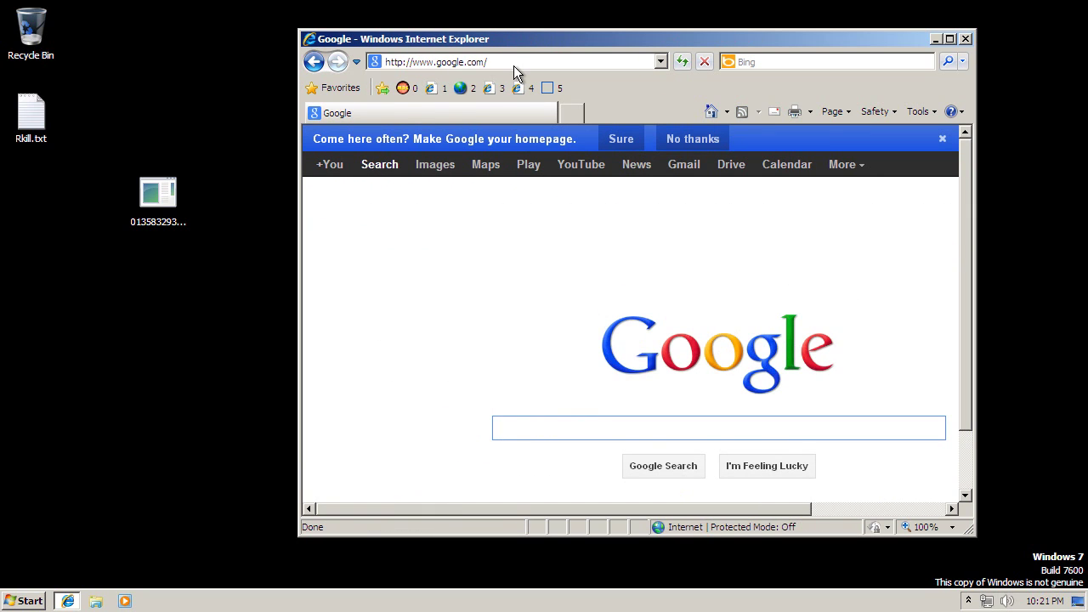
type("mbam chame")
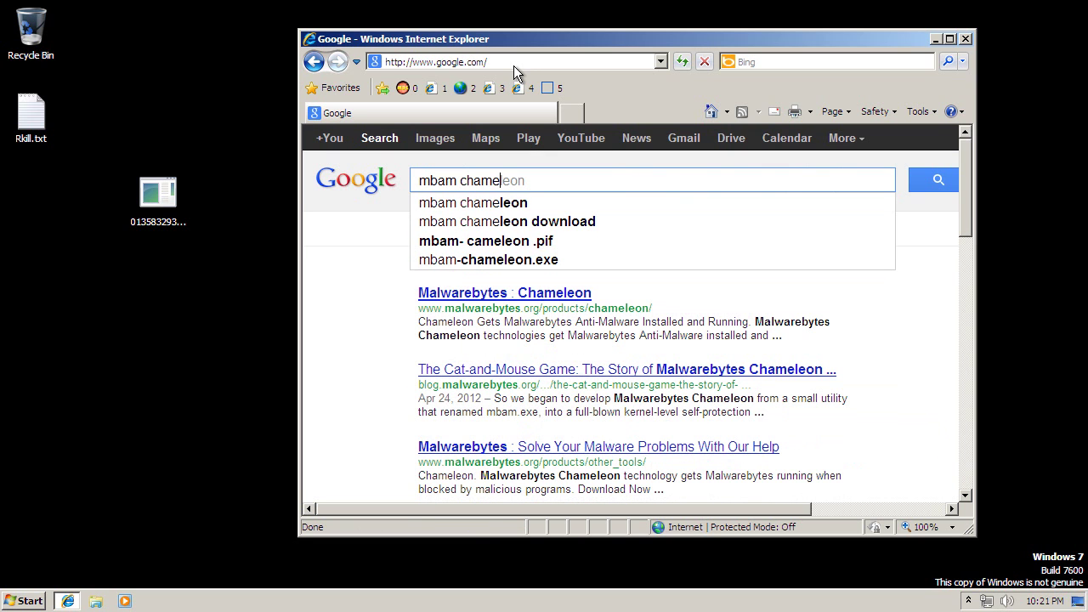
key("Down")
key("Return")
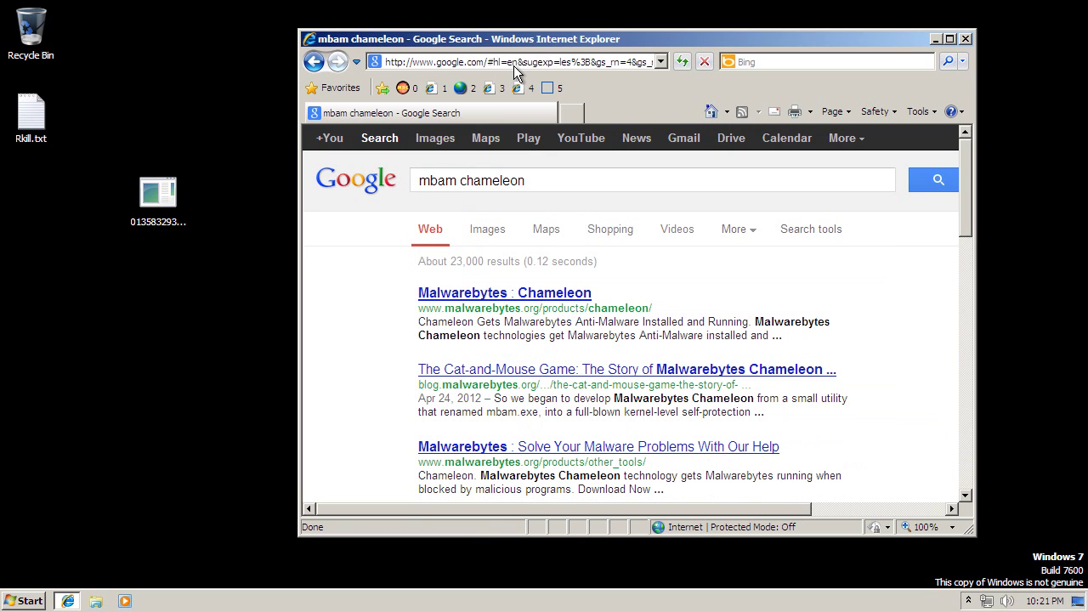
left_click(501, 296)
middle_click(490, 303)
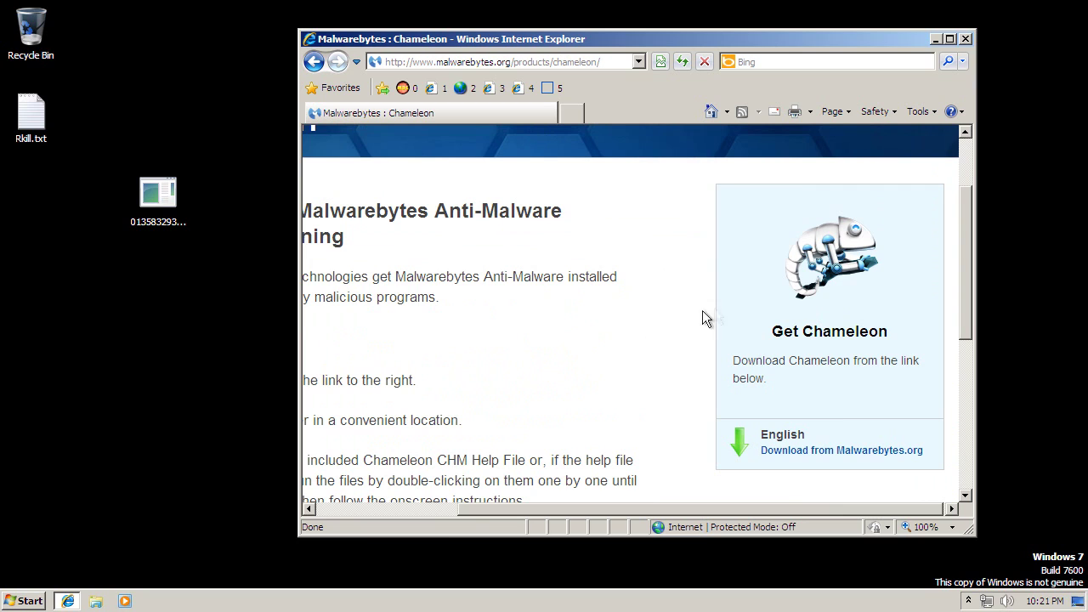
middle_click(702, 317)
Save the English Chameleon zip to Downloads and open its folder.
left_click(787, 453)
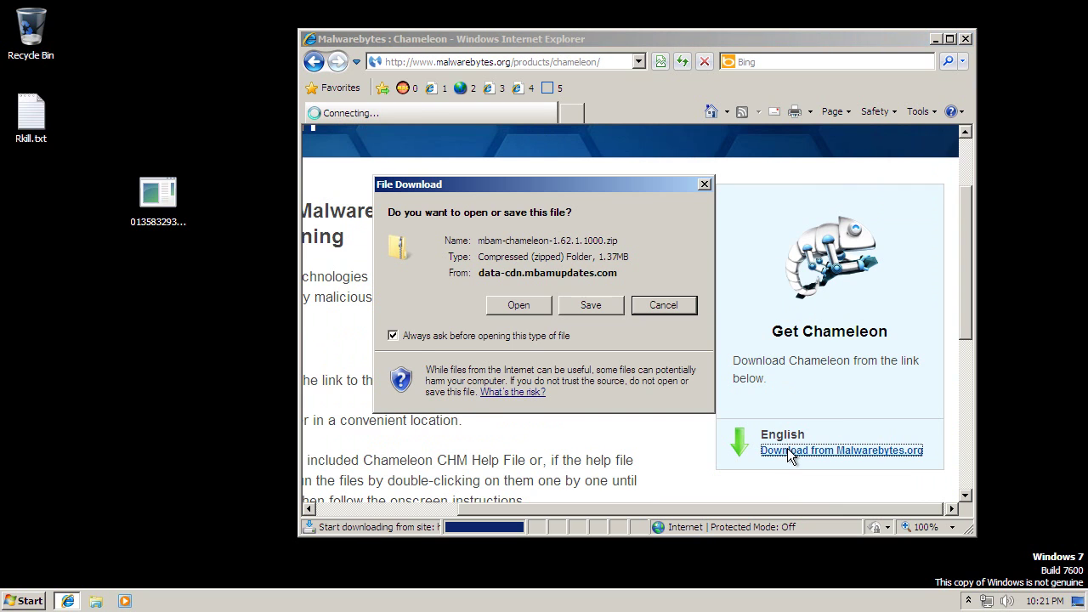
left_click(589, 308)
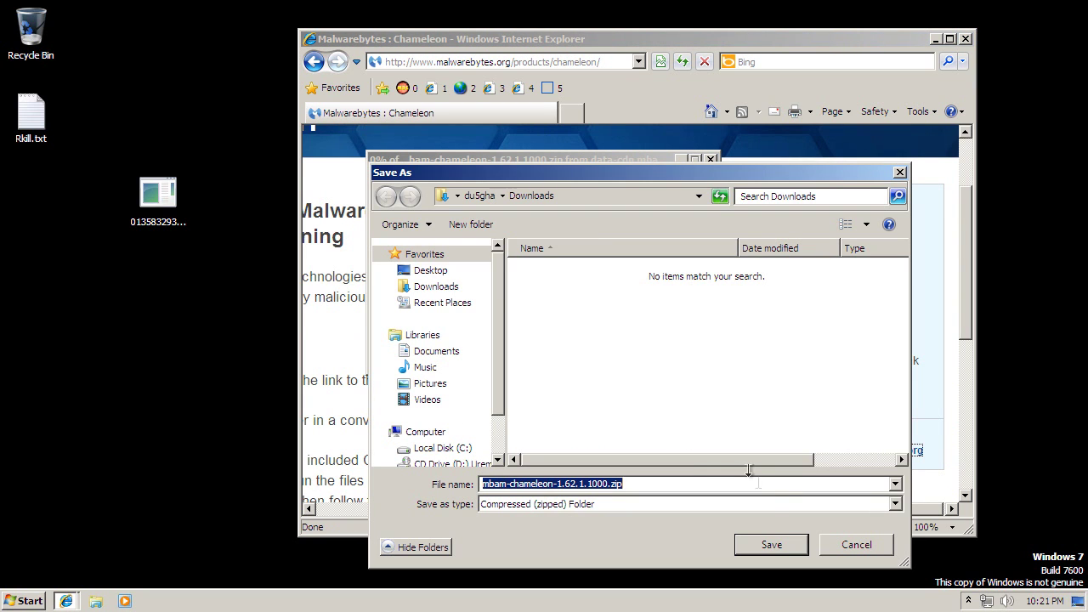
left_click(770, 544)
left_click(648, 348)
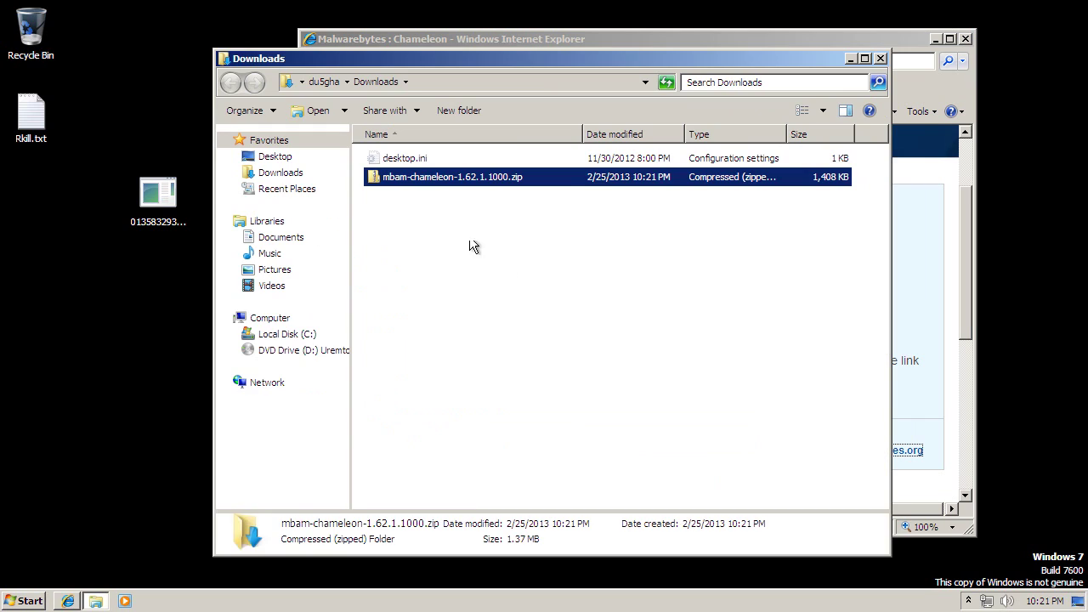
Extract the zip into the suggested folder and run the firefox.com launcher.
right_click(426, 173)
left_click(476, 219)
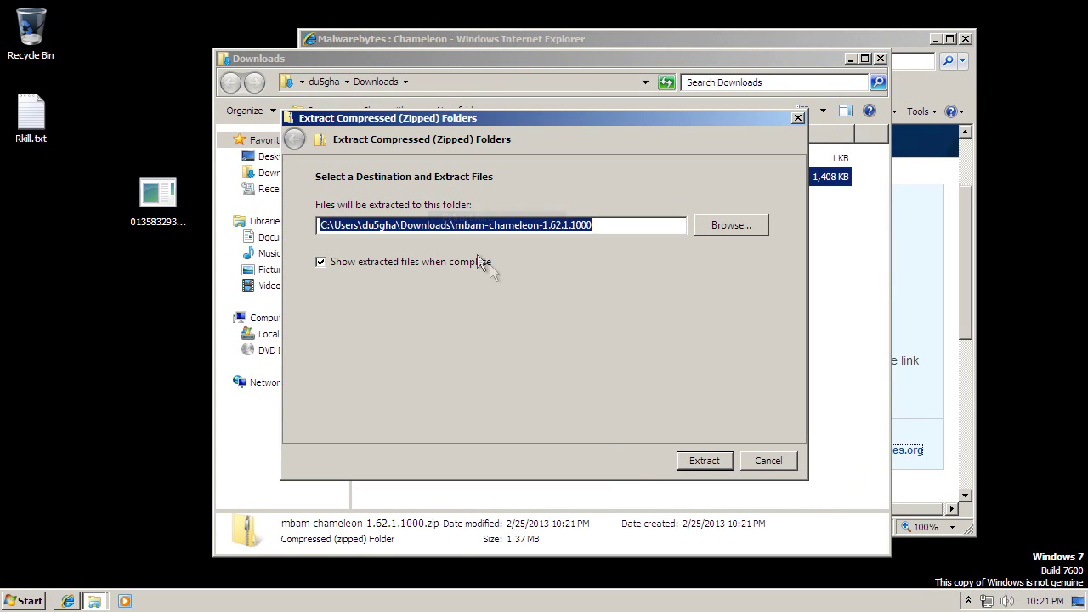
left_click(677, 463)
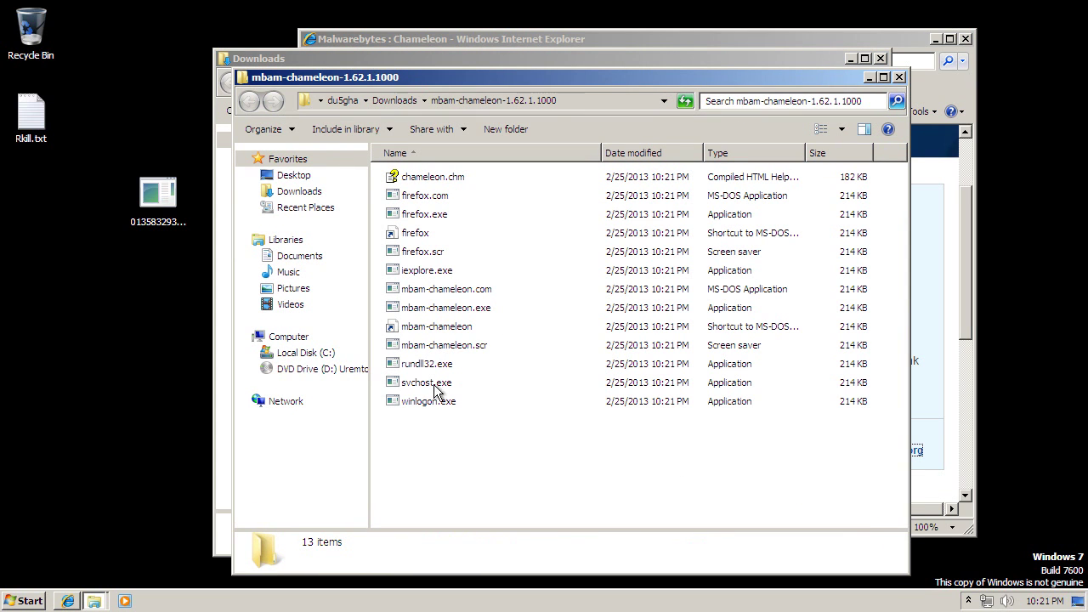
double_click(409, 198)
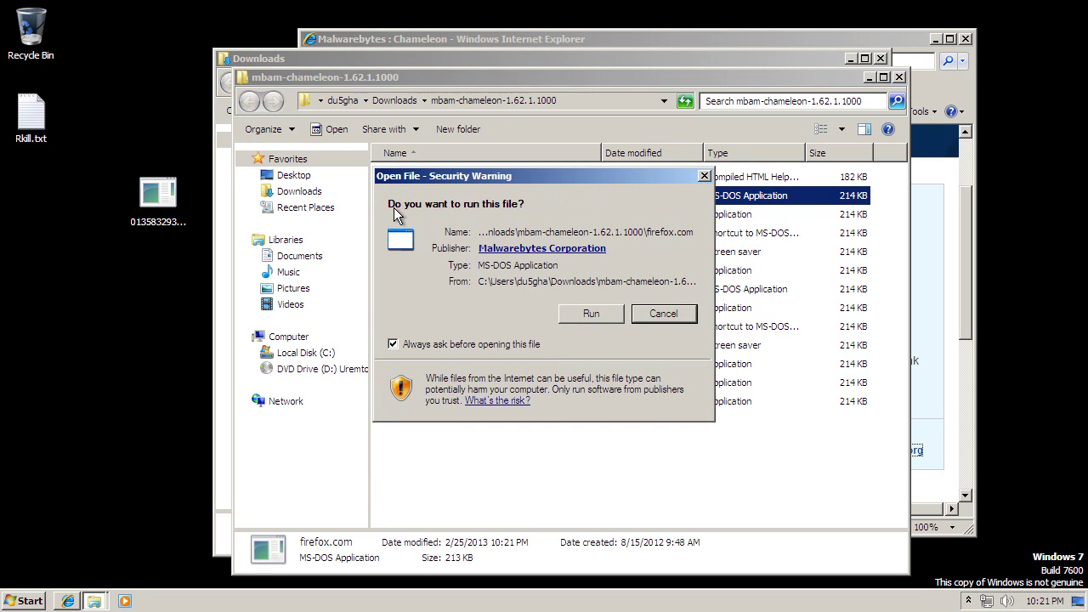
left_click(599, 316)
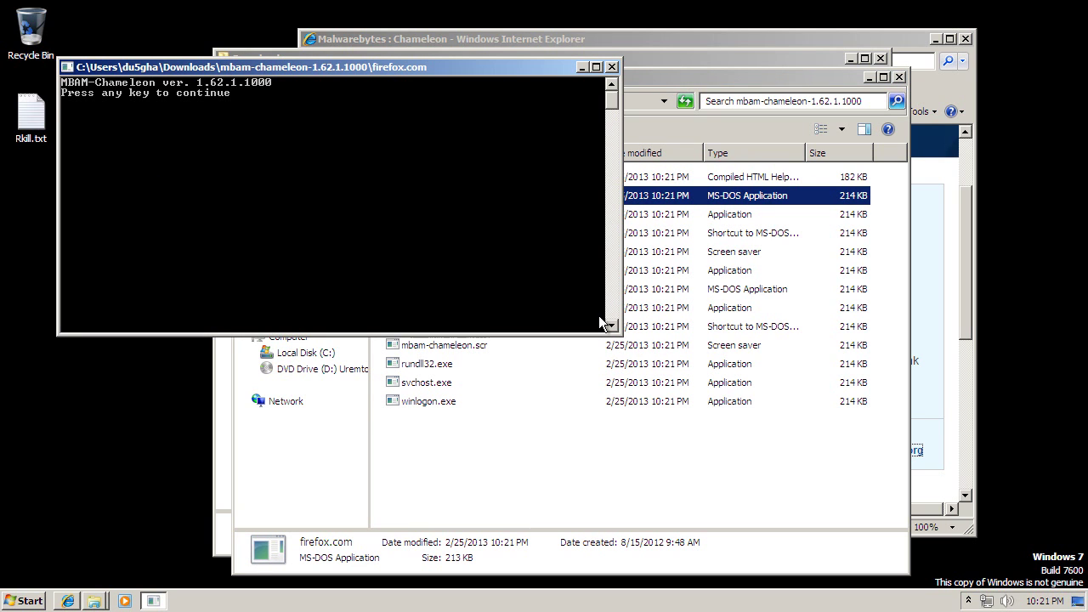
Continue the Chameleon install, confirm the database update, and close both folder windows and Internet Explorer.
key("Return")
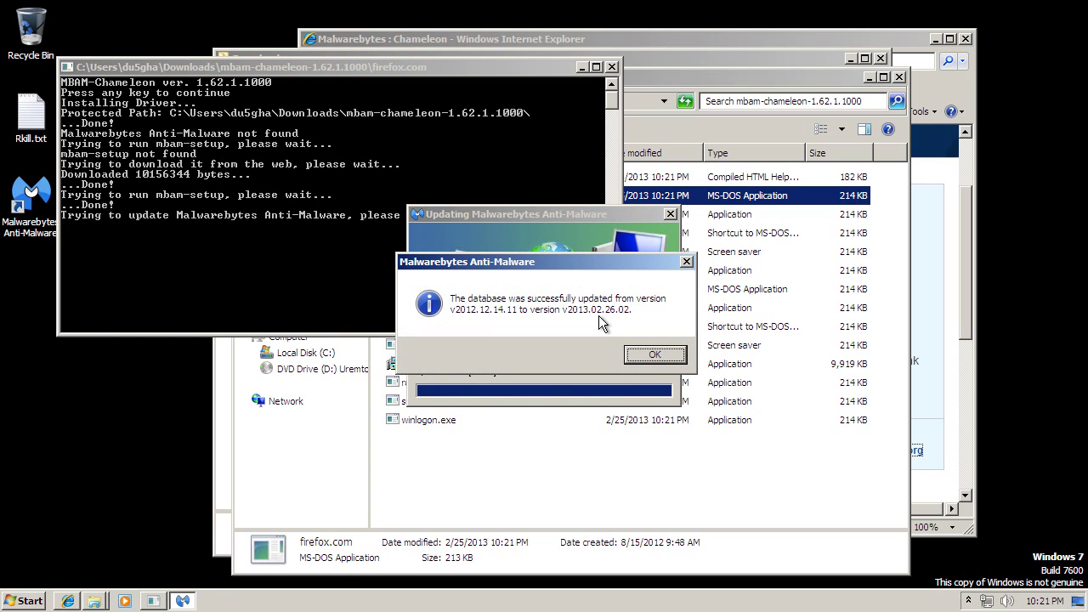
key("Return")
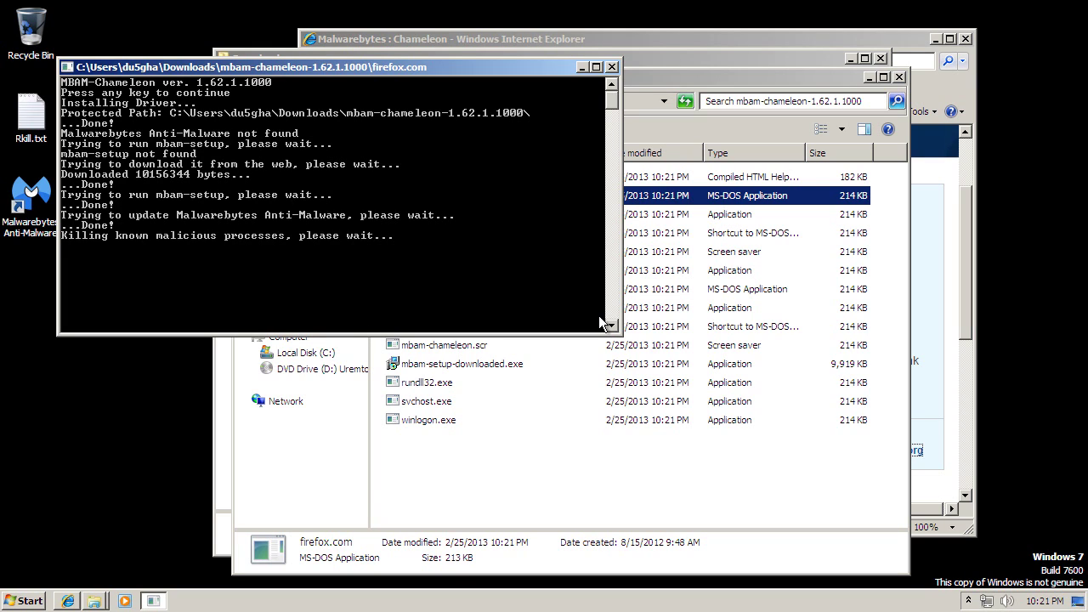
left_click(899, 76)
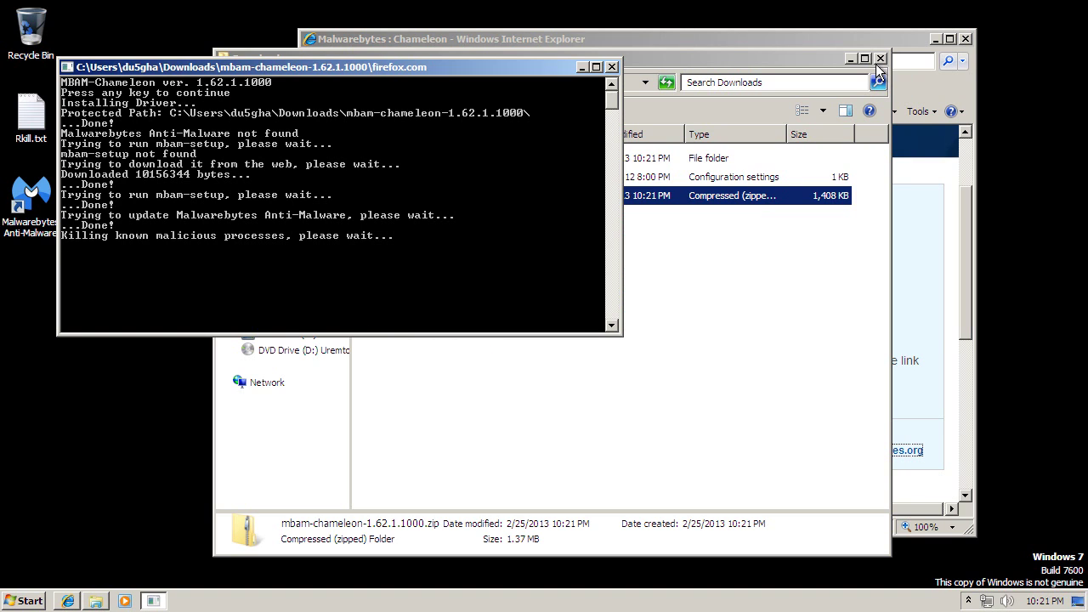
left_click(879, 61)
left_click(966, 39)
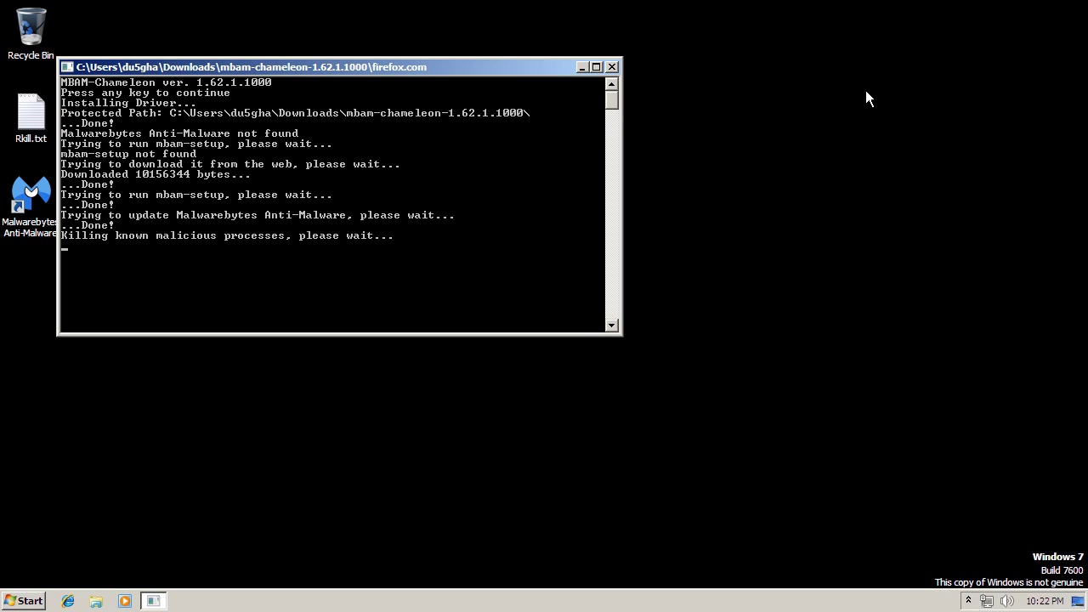
left_click(31, 206)
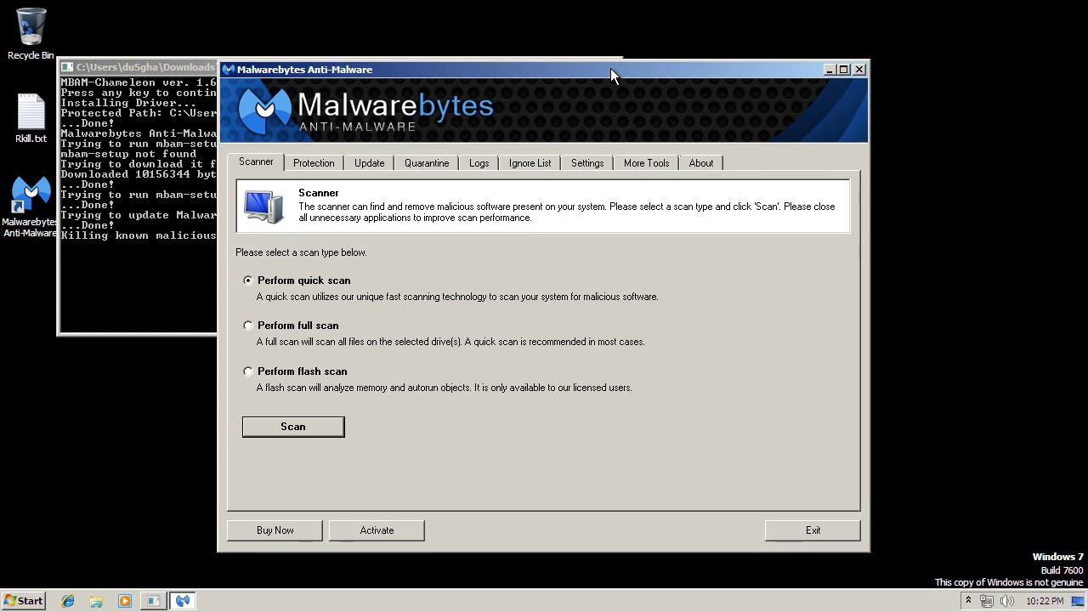
Close the Chameleon console and run a Malwarebytes full scan of drive C:.
left_click(178, 89)
left_click(611, 67)
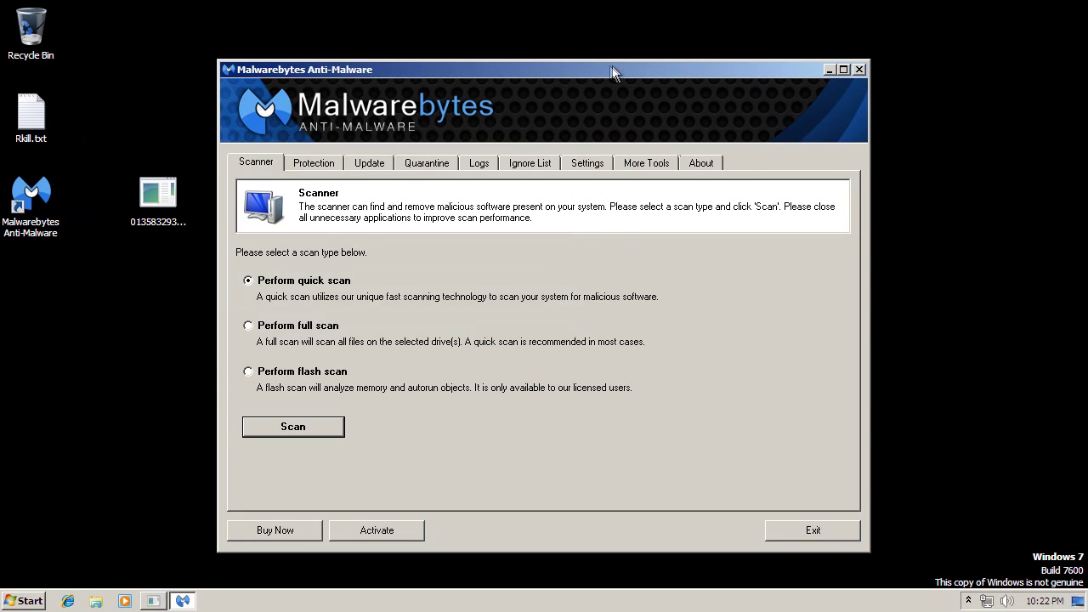
left_click(316, 339)
left_click(308, 436)
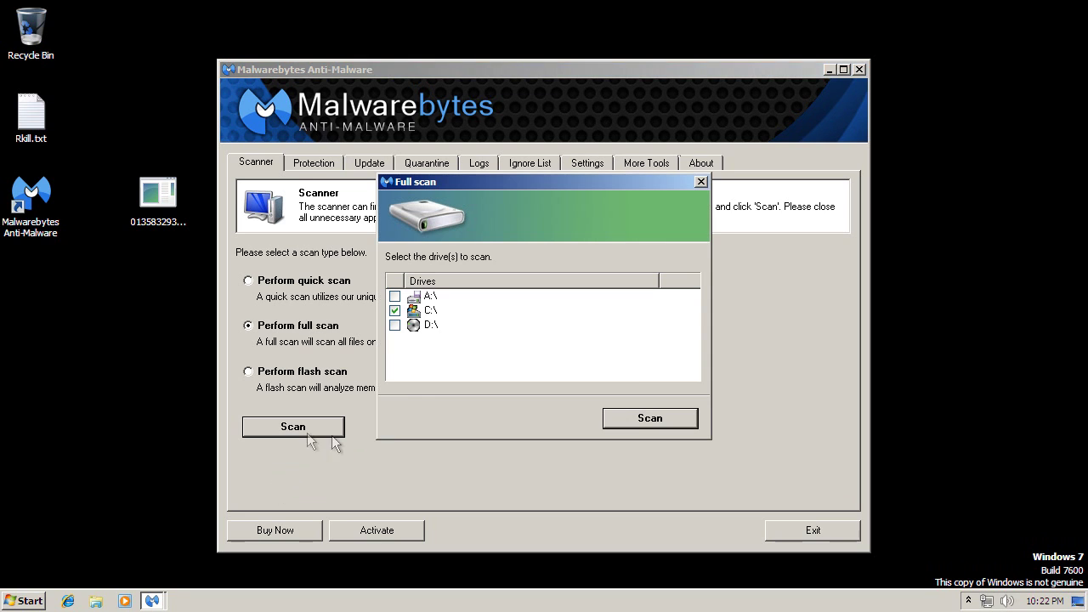
left_click(630, 421)
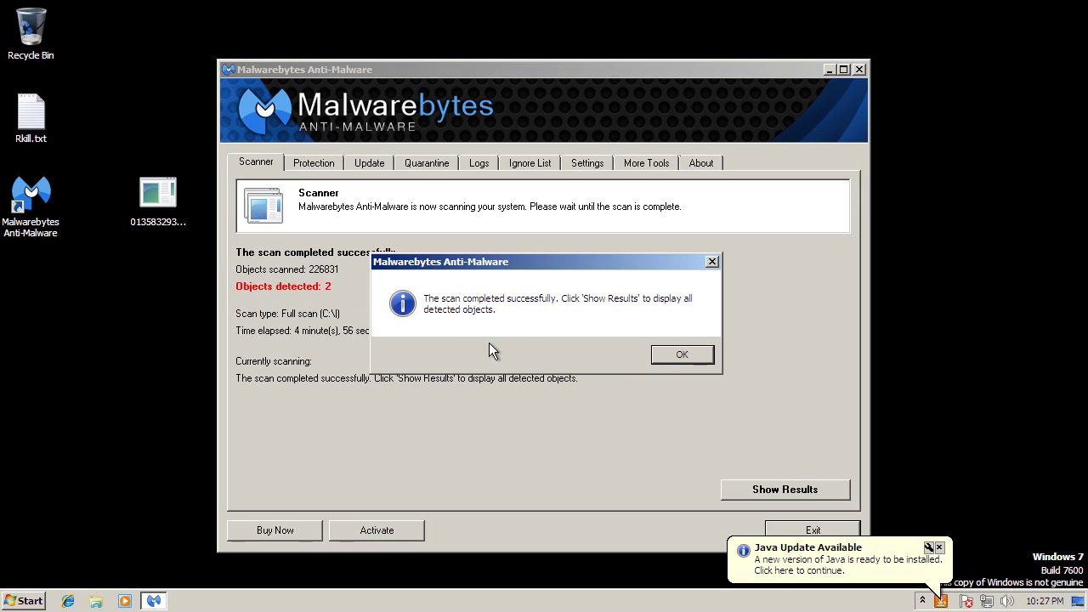
left_click(696, 354)
Remove the two Trojan.Yakes detections, close the scan log, and accept the restart.
left_click(761, 490)
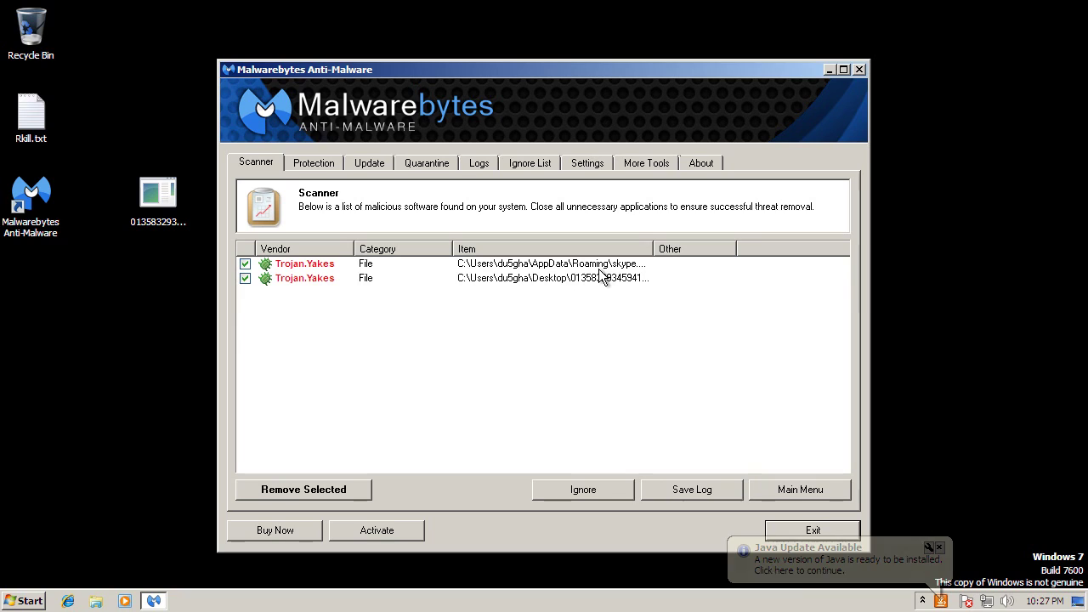
double_click(653, 248)
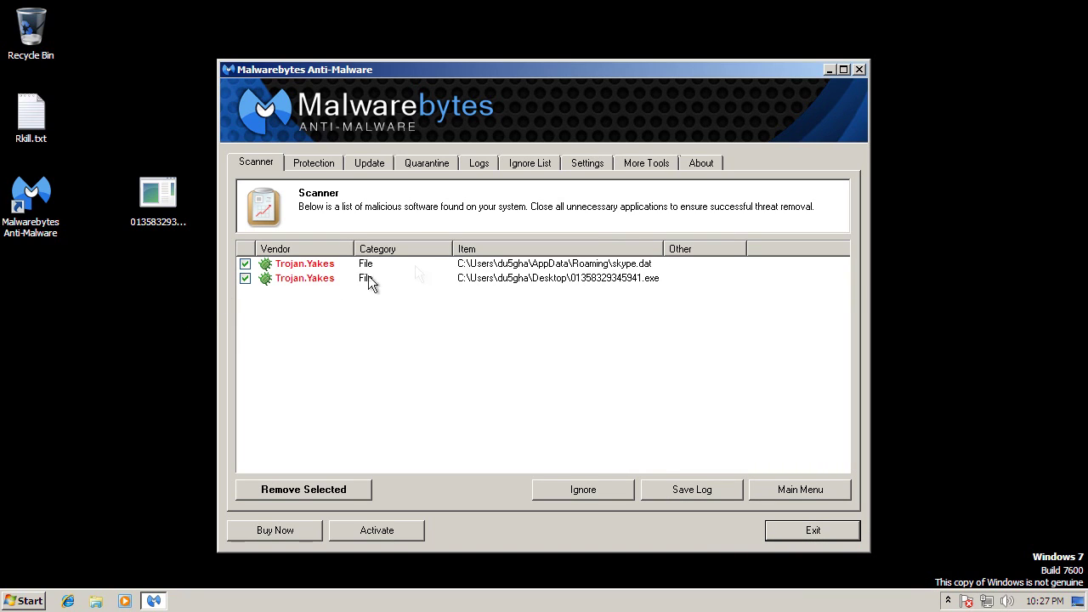
left_click(292, 498)
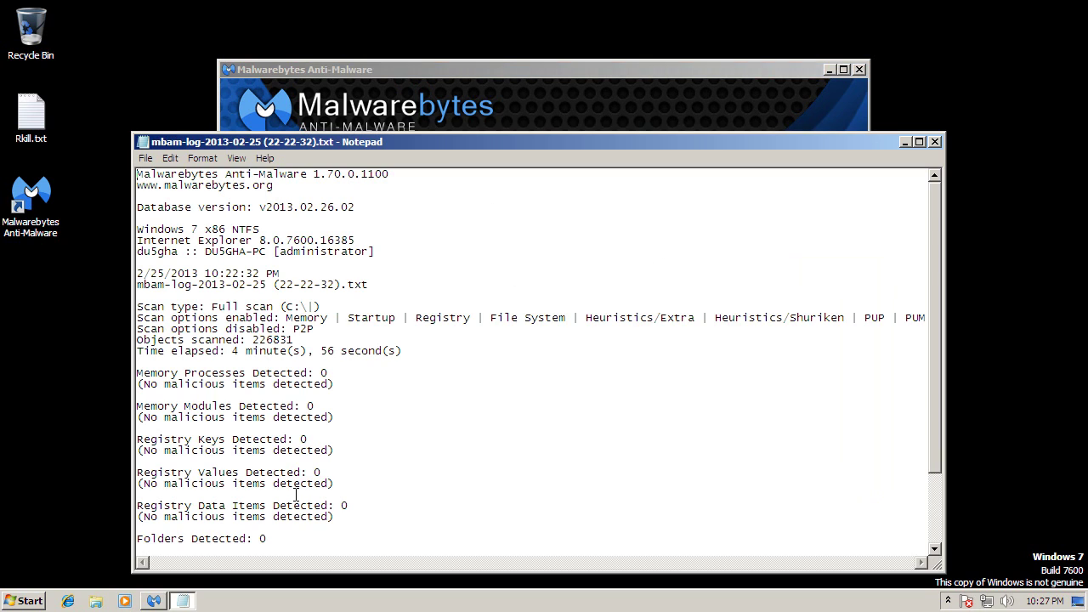
left_click(934, 141)
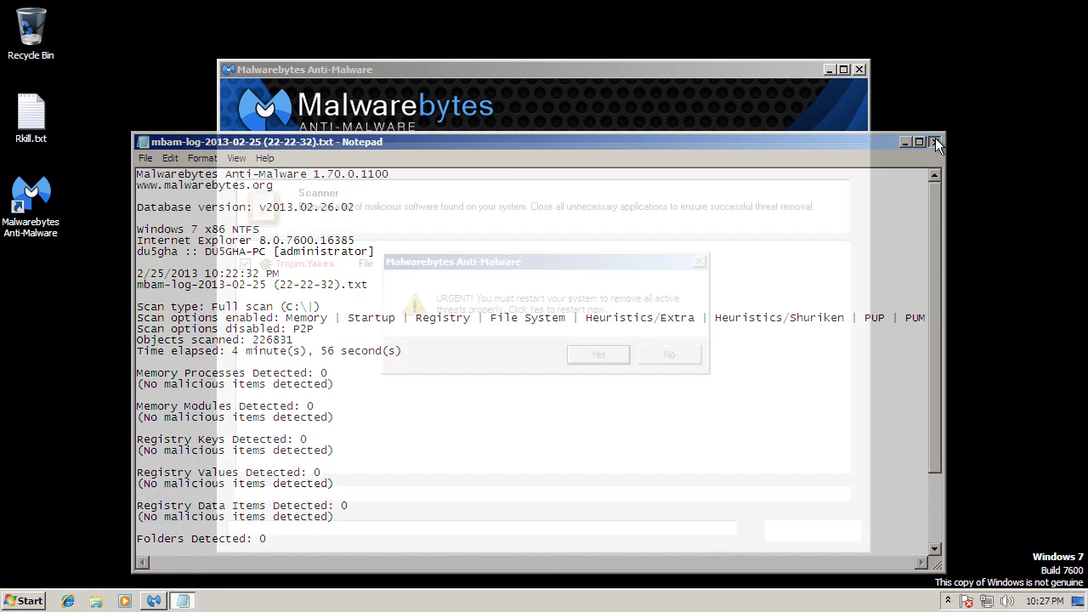
left_click(587, 357)
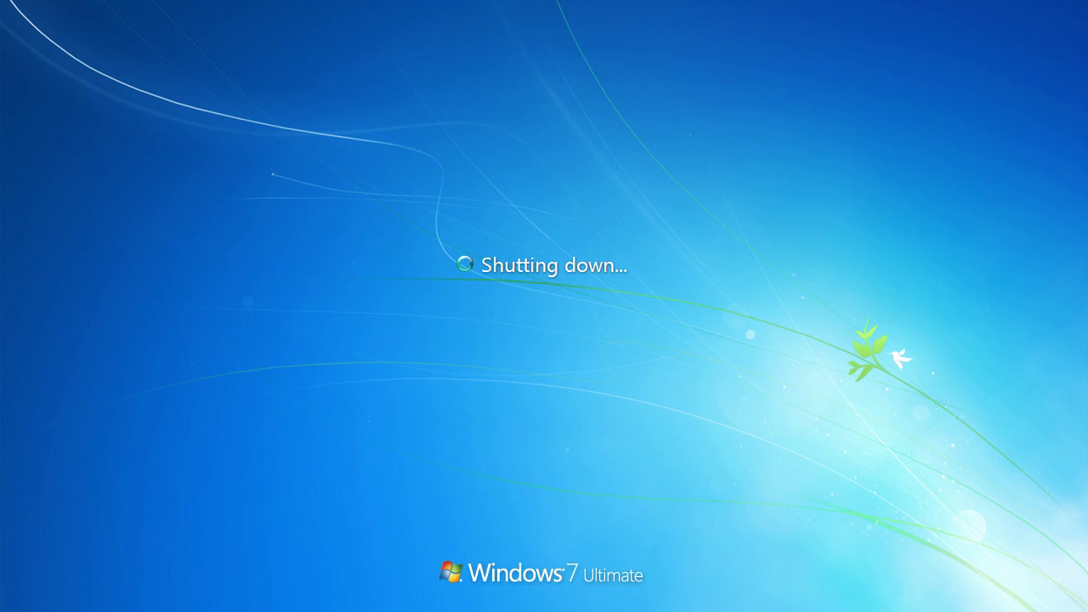